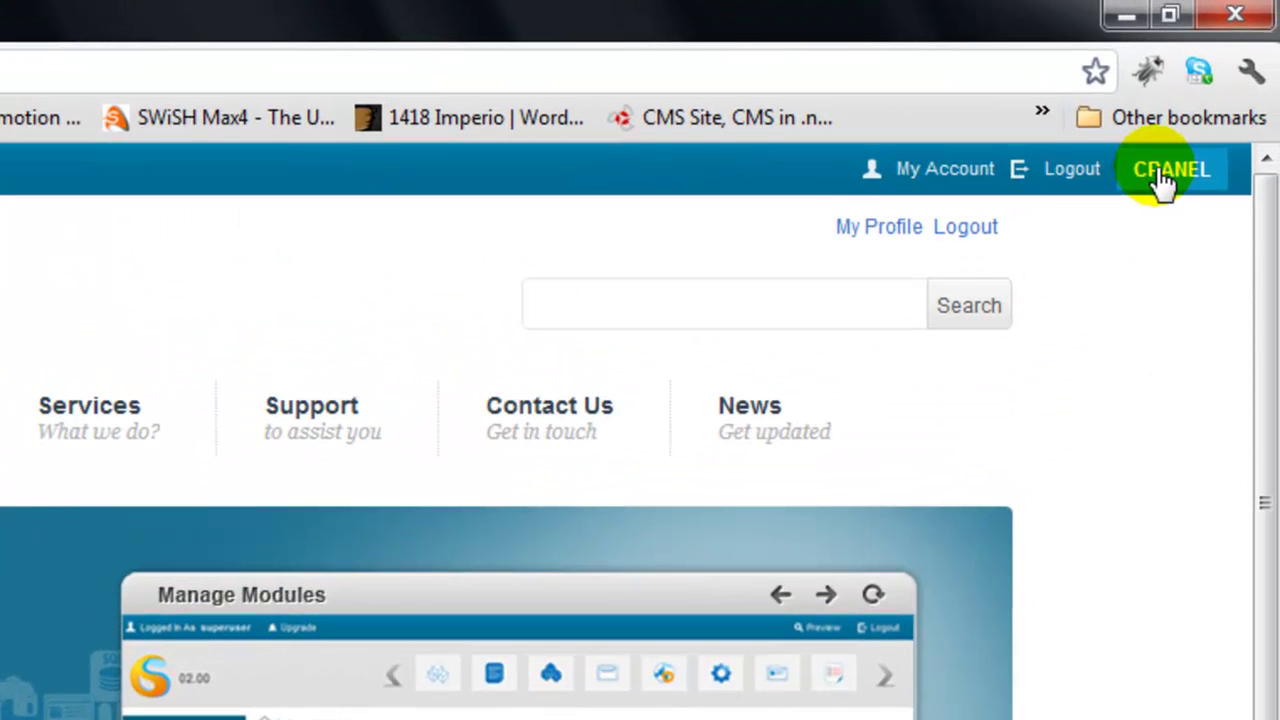
Keep the current theme, wide screen and default.ascx layout, and switch the site to Layout mode.
{"action": "left_click", "coordinate": [1160, 180]}
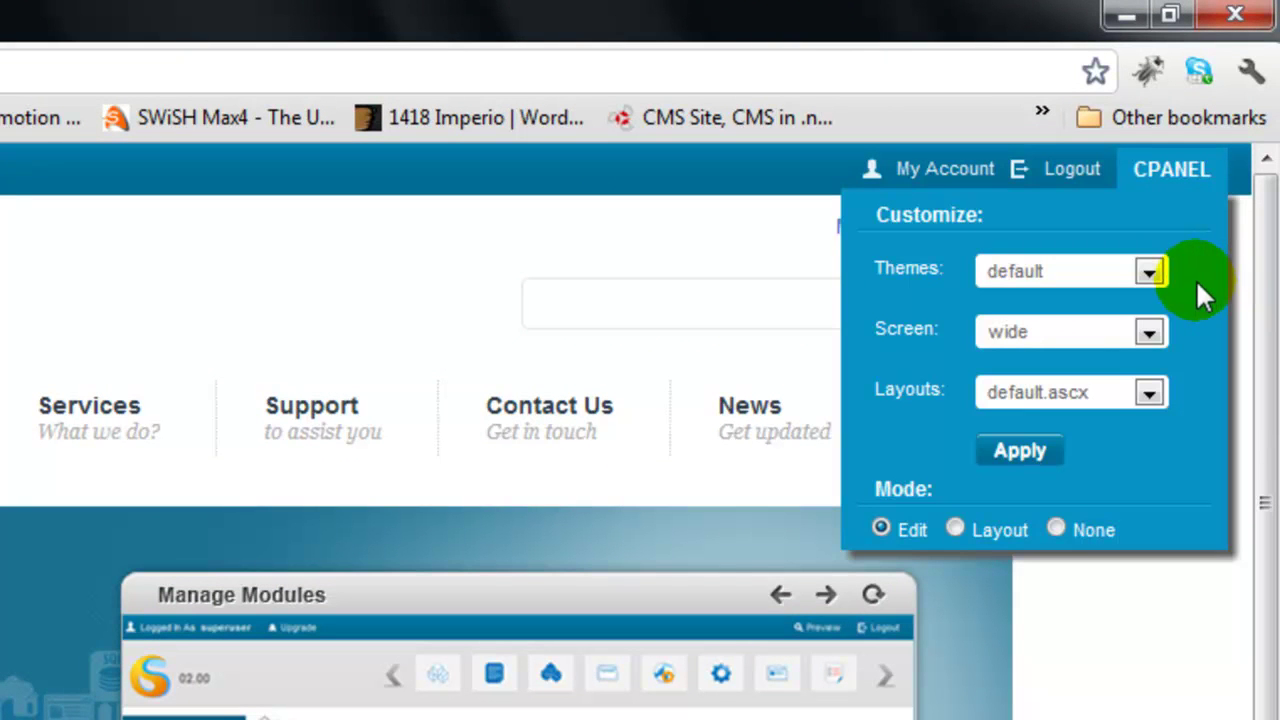
{"action": "left_click", "coordinate": [1148, 272]}
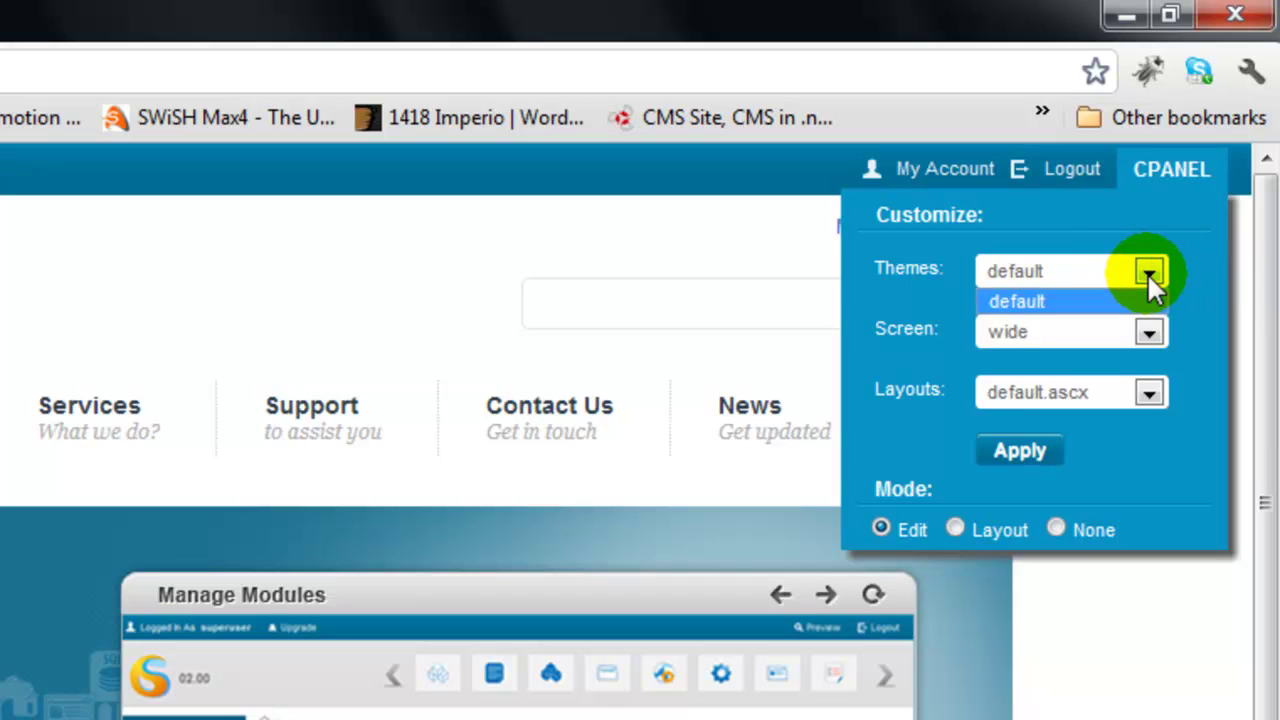
{"action": "left_click", "coordinate": [1147, 272]}
{"action": "left_click", "coordinate": [1141, 334]}
{"action": "left_click", "coordinate": [1147, 335]}
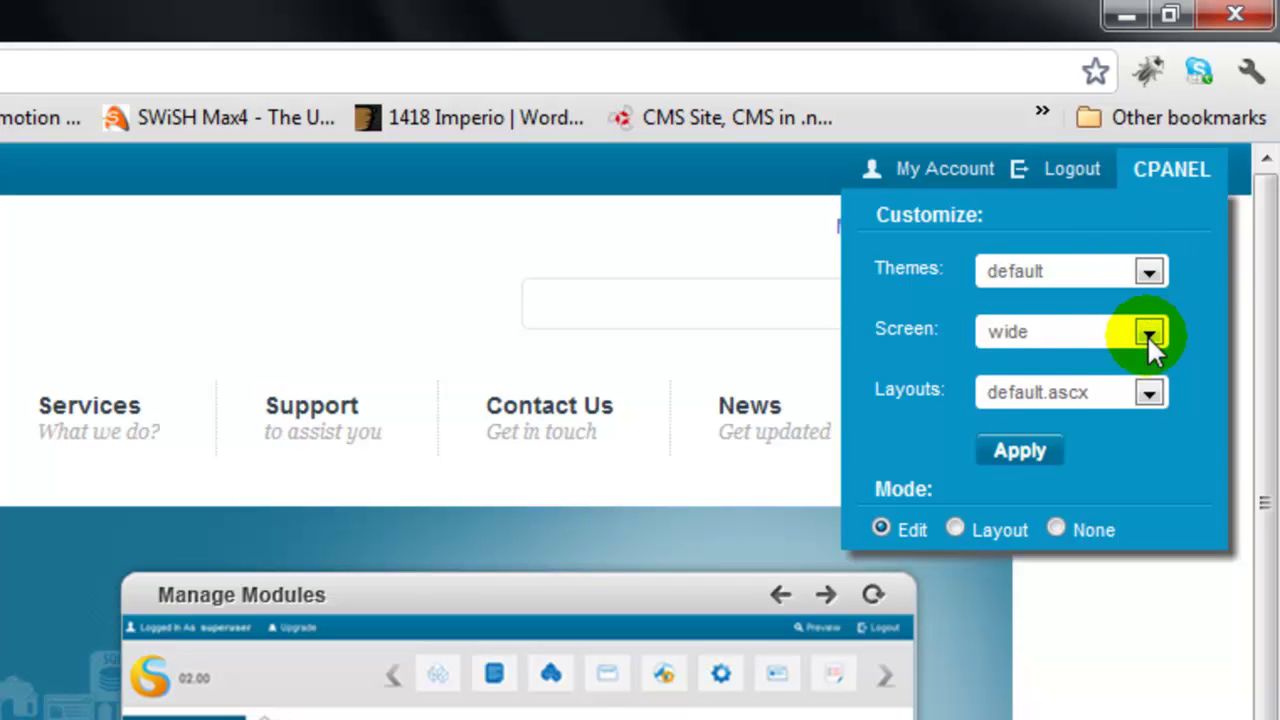
{"action": "left_click", "coordinate": [1148, 396]}
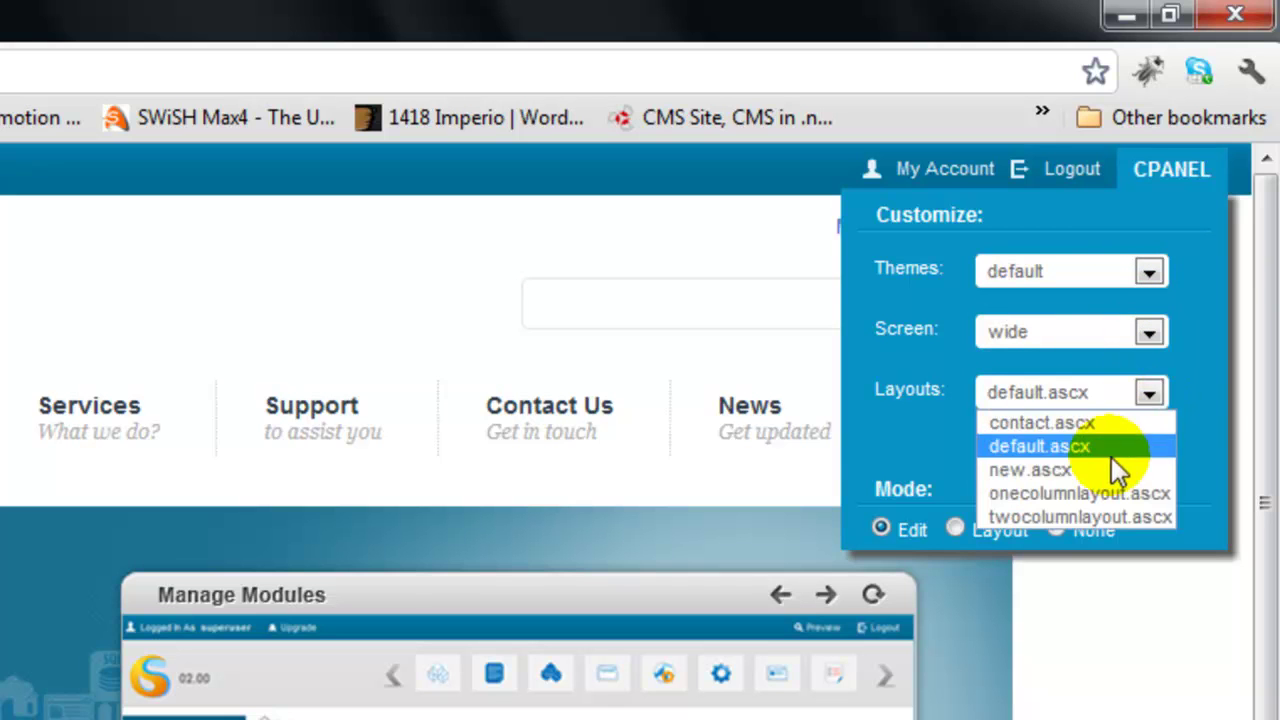
{"action": "left_click", "coordinate": [1196, 390]}
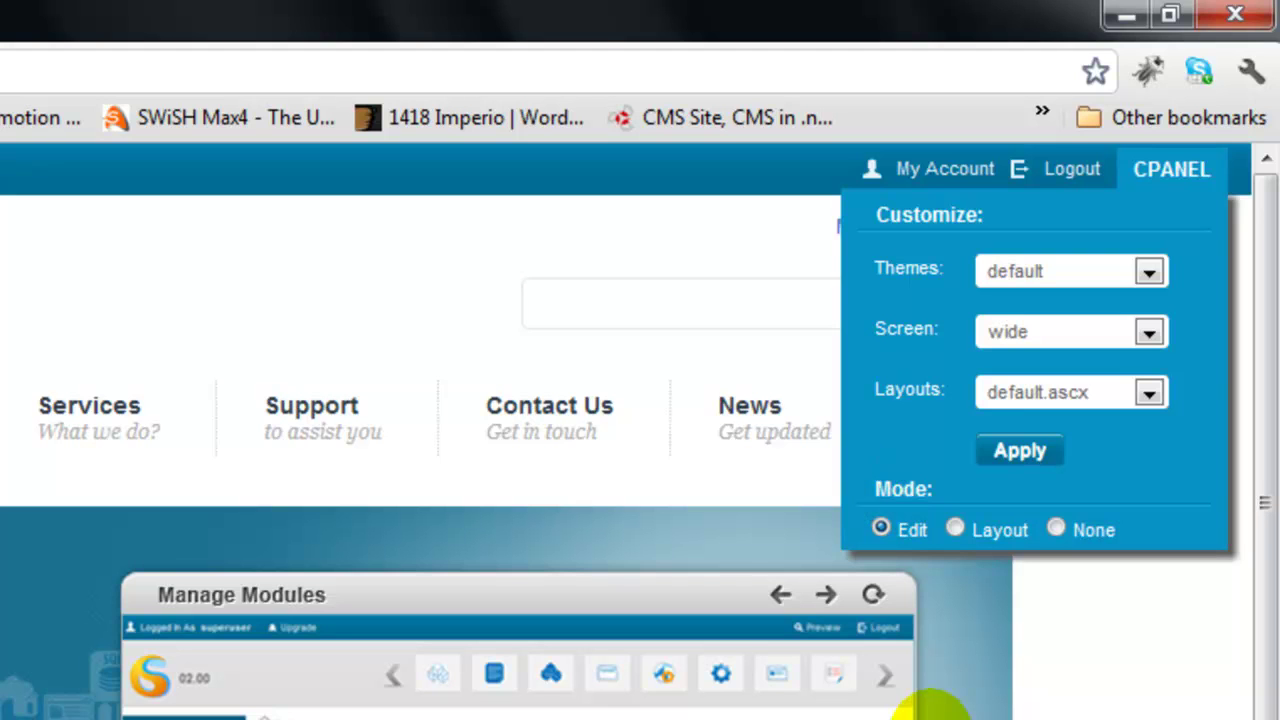
{"action": "left_click", "coordinate": [966, 531]}
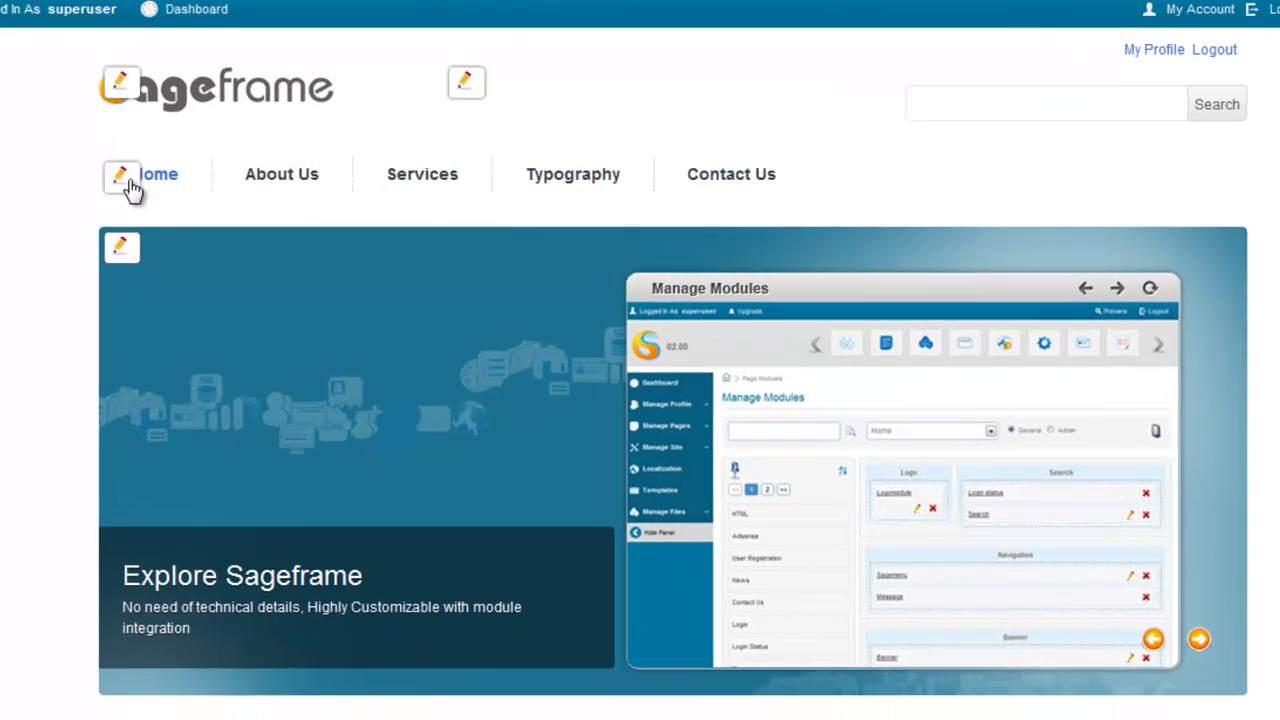
Set the navigation module to display Main Menu and save the change.
{"action": "left_click", "coordinate": [160, 255]}
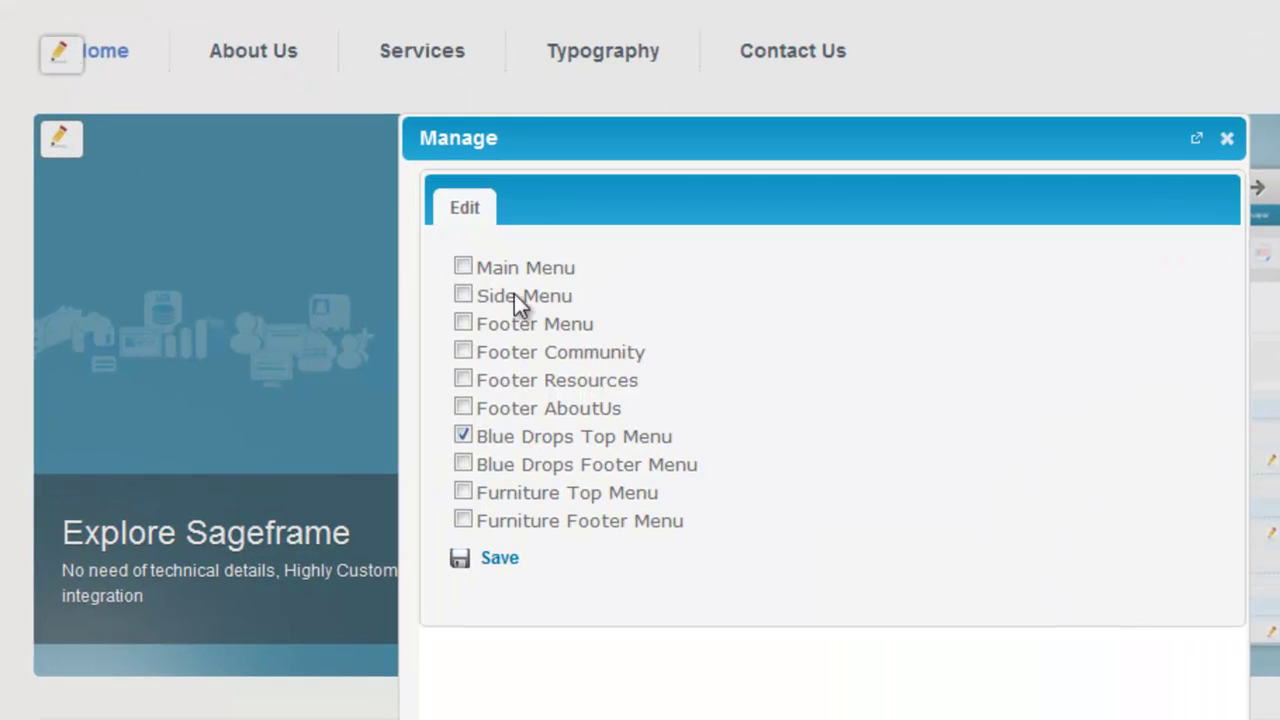
{"action": "left_click", "coordinate": [464, 266]}
{"action": "left_click", "coordinate": [497, 557]}
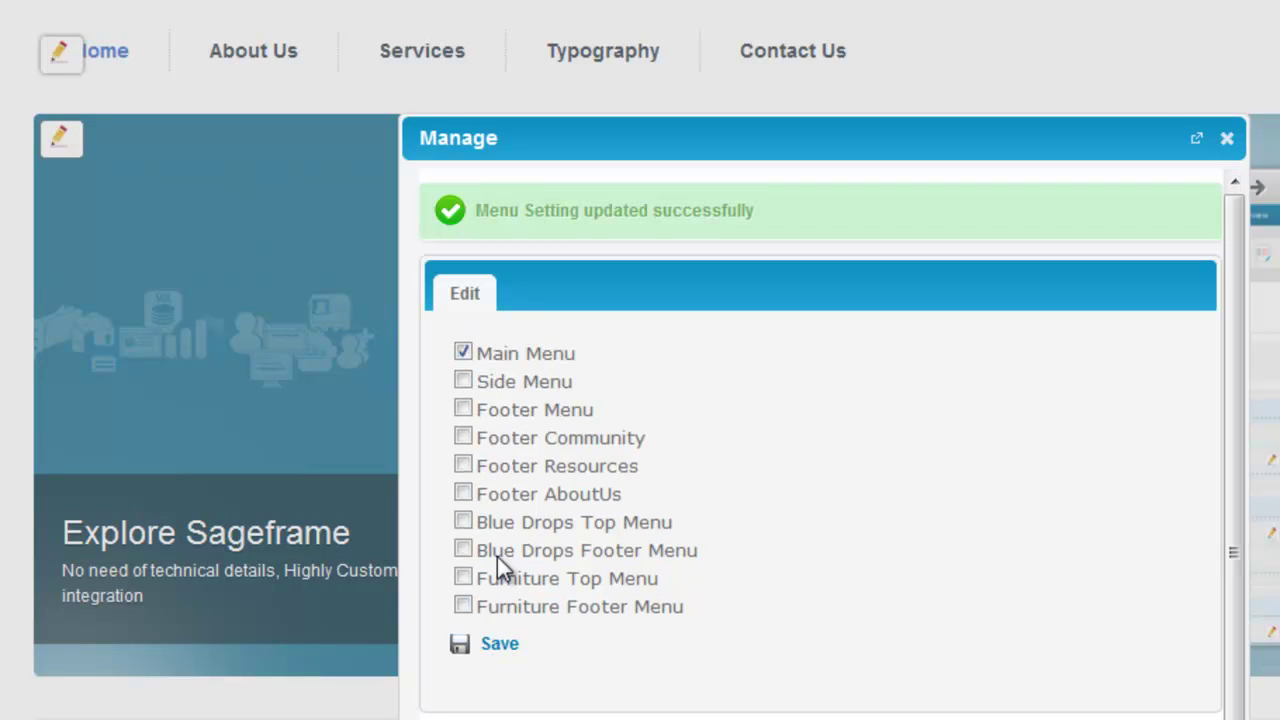
{"action": "left_click", "coordinate": [1228, 140]}
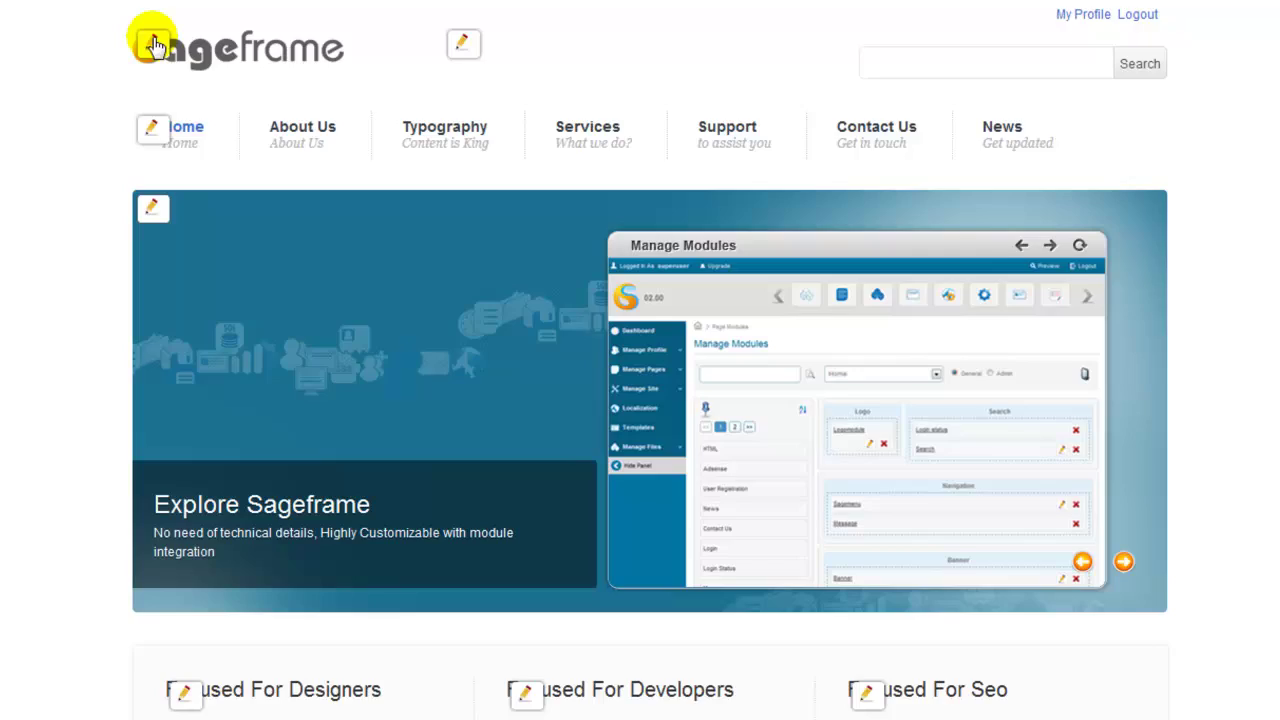
Upload the AspxCommerce logo PNG as the site logo and save it.
{"action": "left_click", "coordinate": [98, 44]}
{"action": "left_click", "coordinate": [590, 291]}
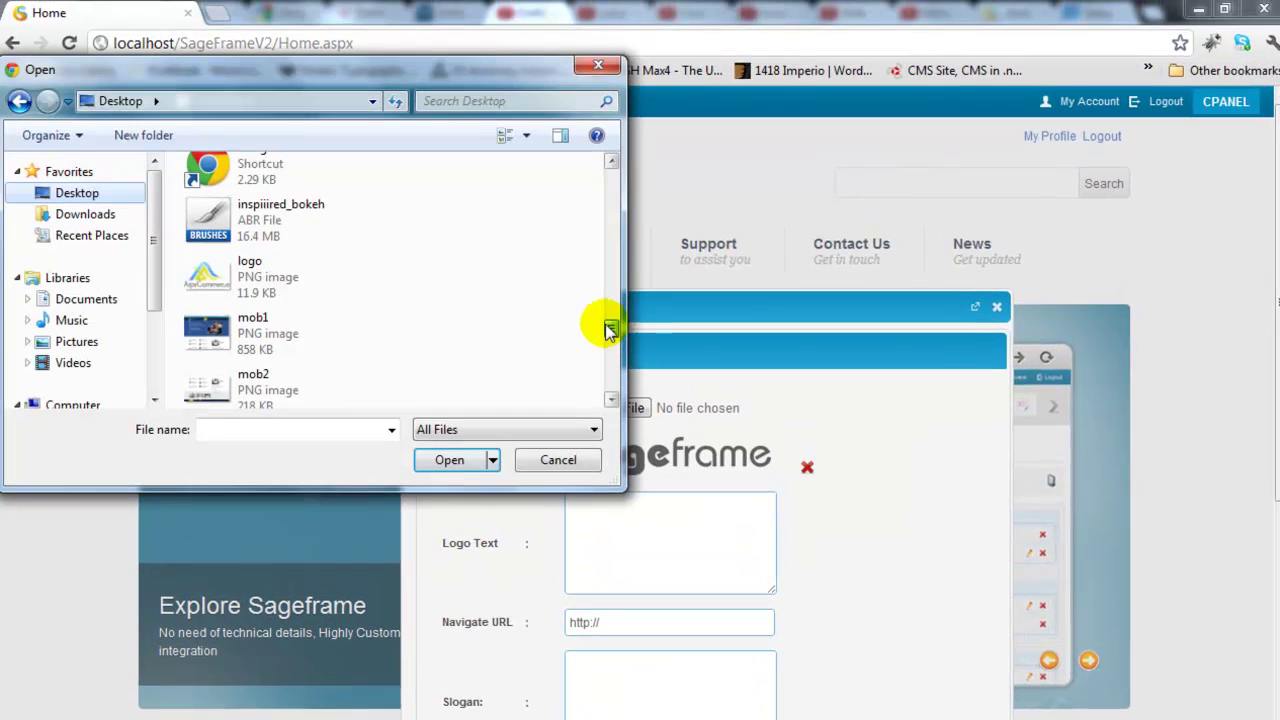
{"action": "left_click", "coordinate": [287, 285]}
{"action": "left_click", "coordinate": [449, 460]}
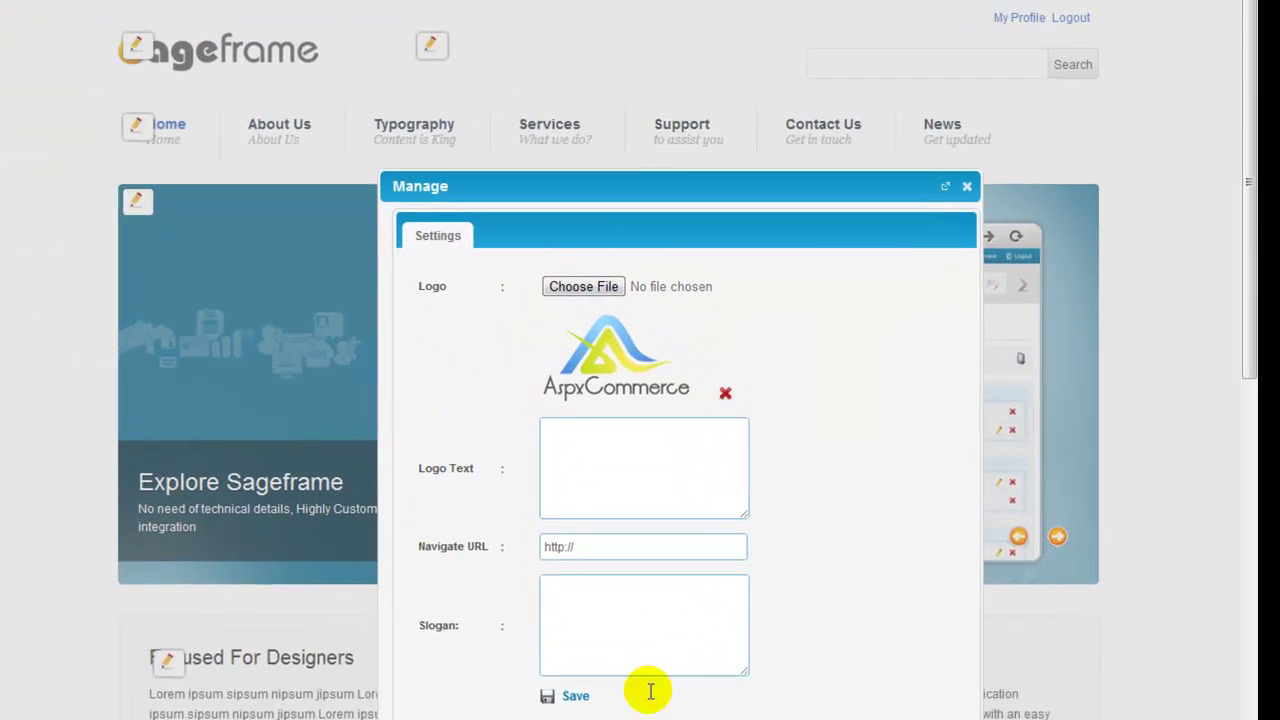
{"action": "left_click", "coordinate": [562, 692]}
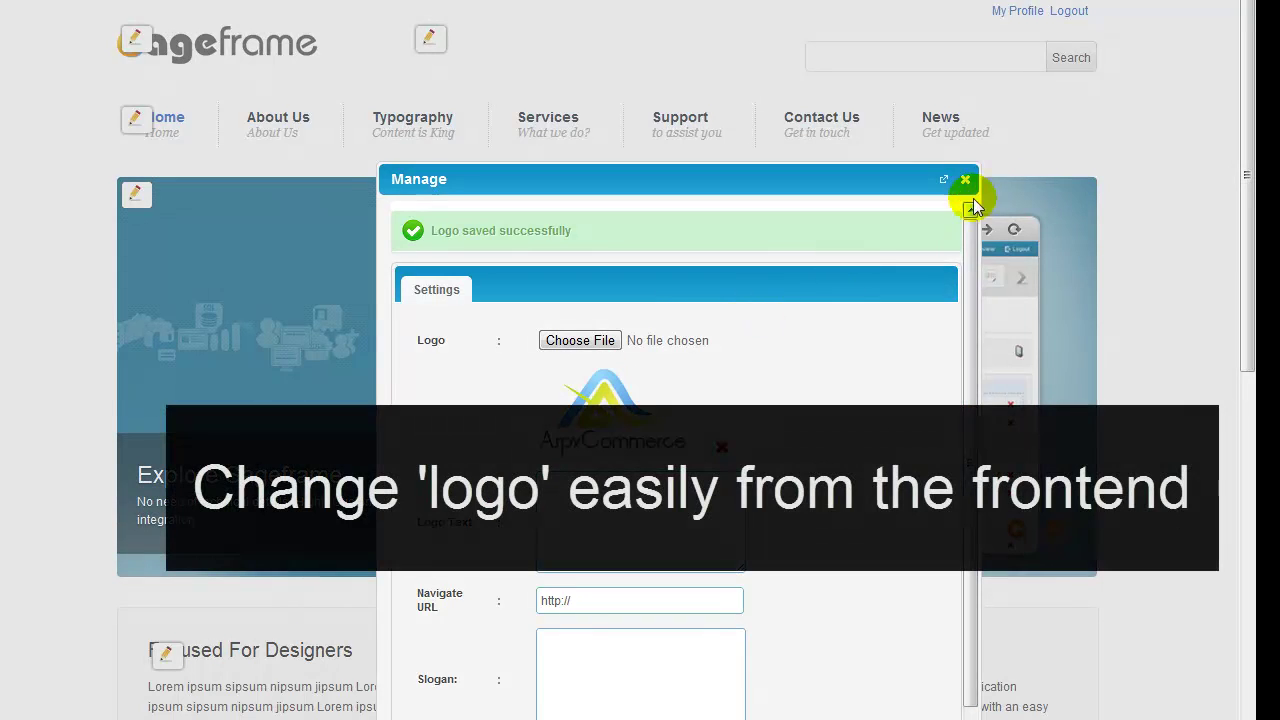
{"action": "left_click", "coordinate": [965, 180]}
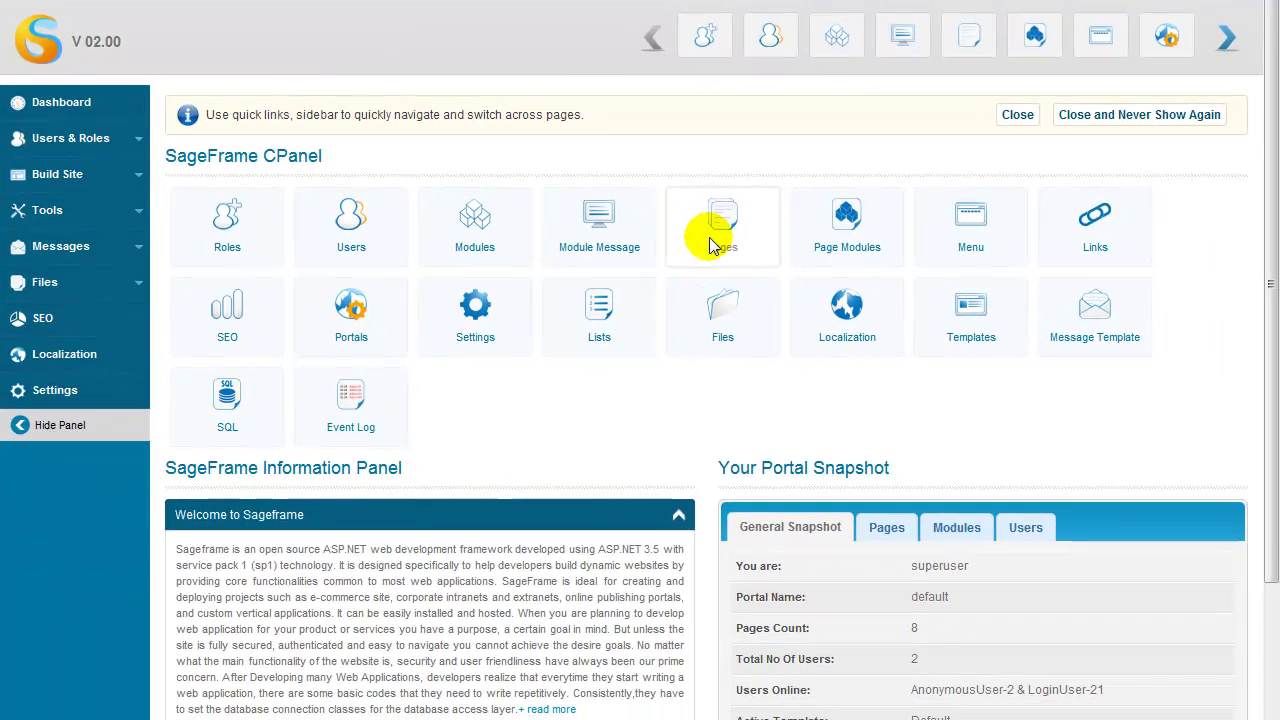
Create the Community page in the Main Menu, pasting its title, description and keywords.
{"action": "left_click", "coordinate": [915, 315]}
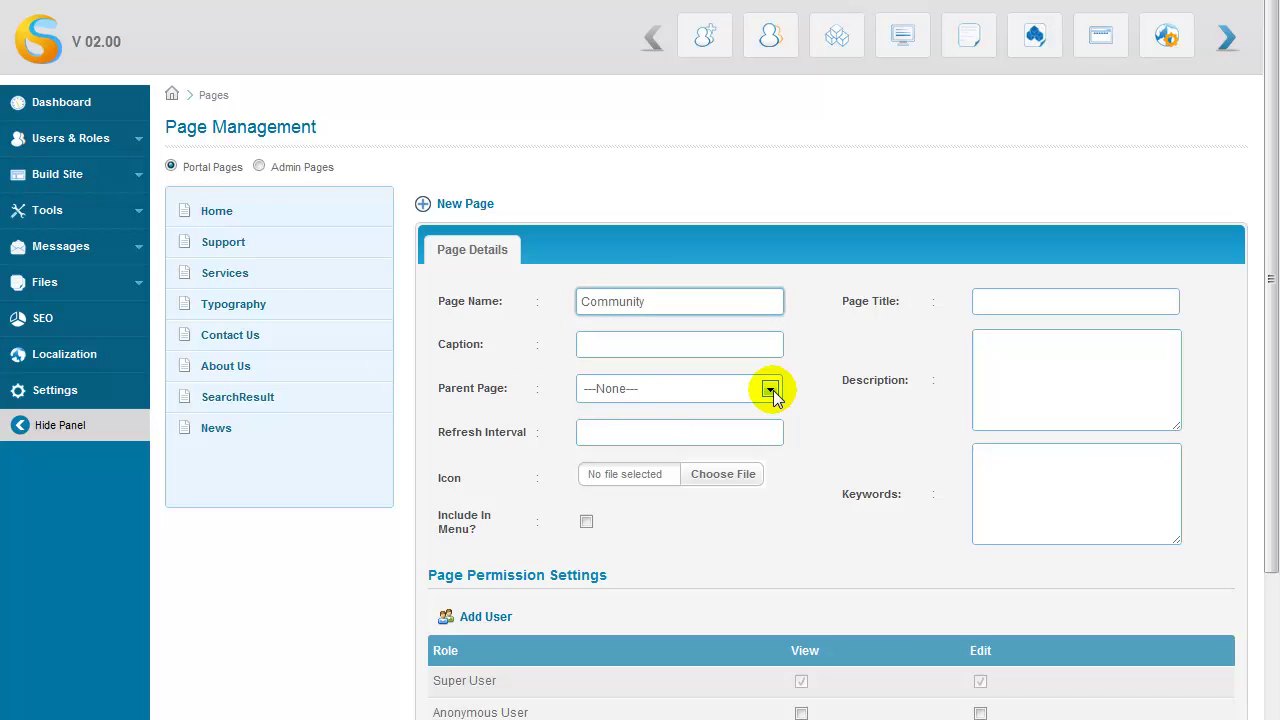
{"action": "left_click", "coordinate": [586, 522]}
{"action": "left_click", "coordinate": [602, 562]}
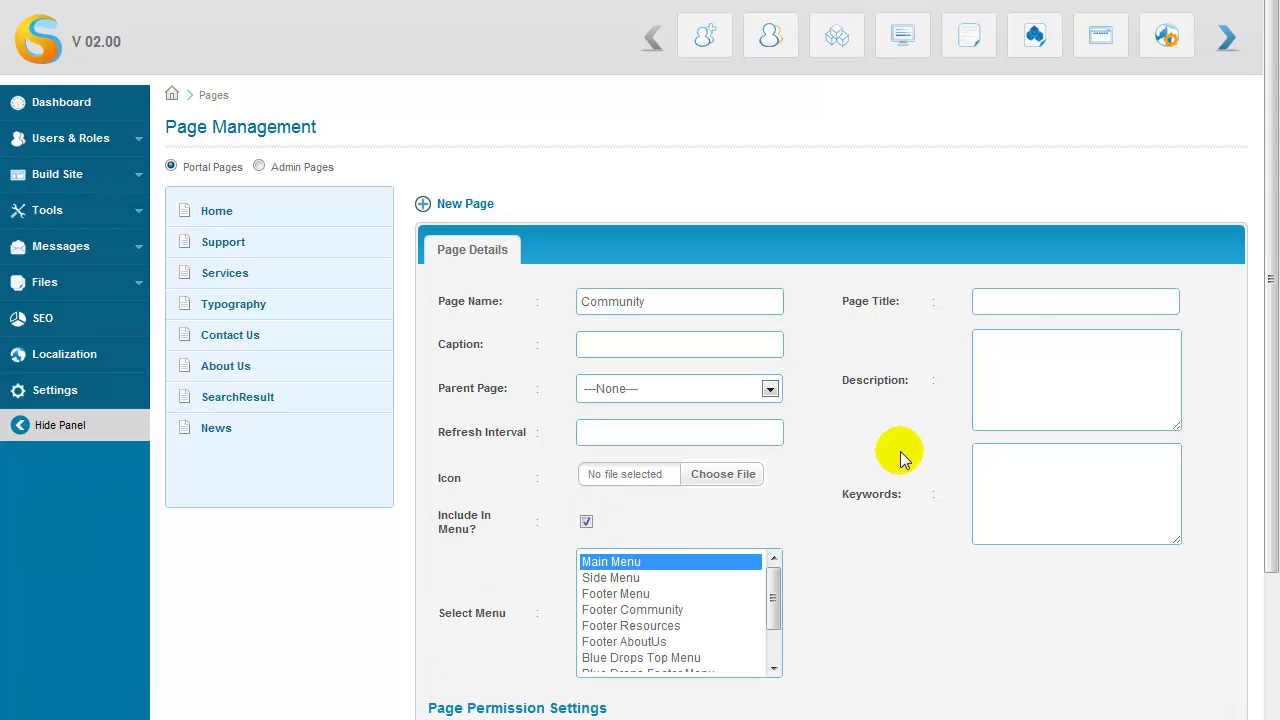
{"action": "left_click", "coordinate": [1007, 294]}
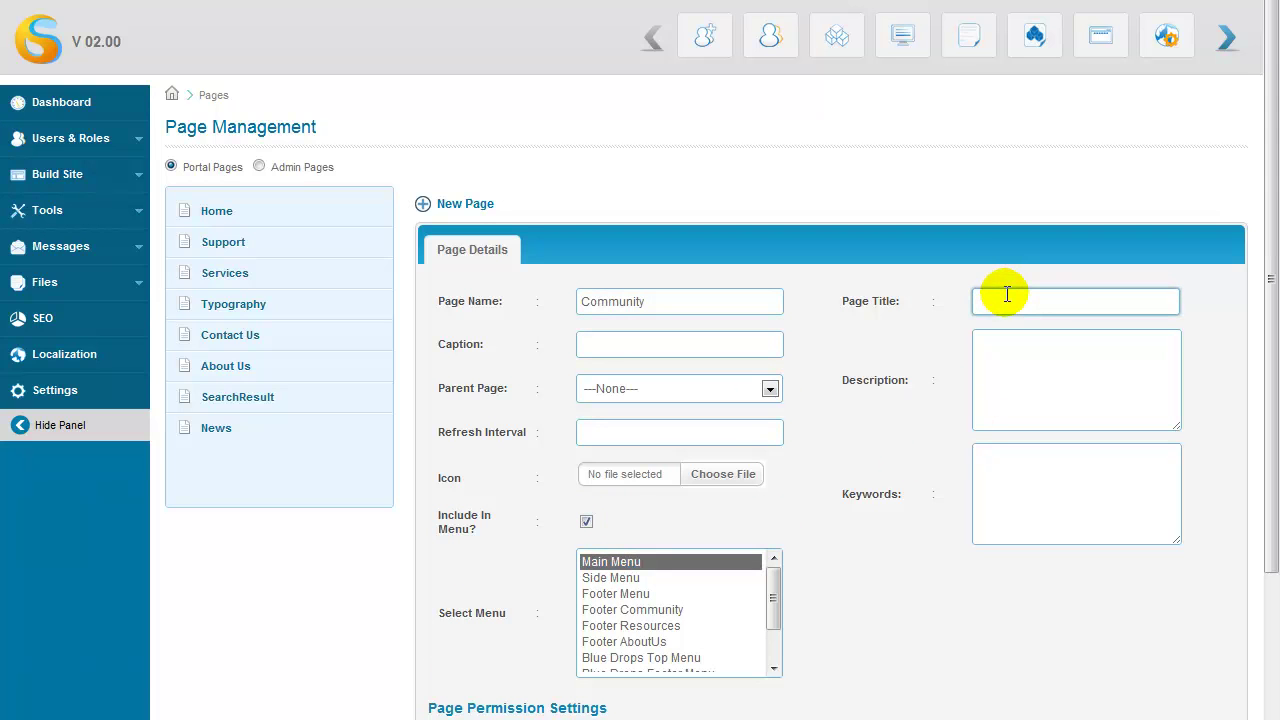
{"action": "type", "text": "Community"}
{"action": "left_click", "coordinate": [1049, 366]}
{"action": "type", "text": "Community"}
{"action": "left_click", "coordinate": [1060, 494]}
{"action": "type", "text": "Community"}
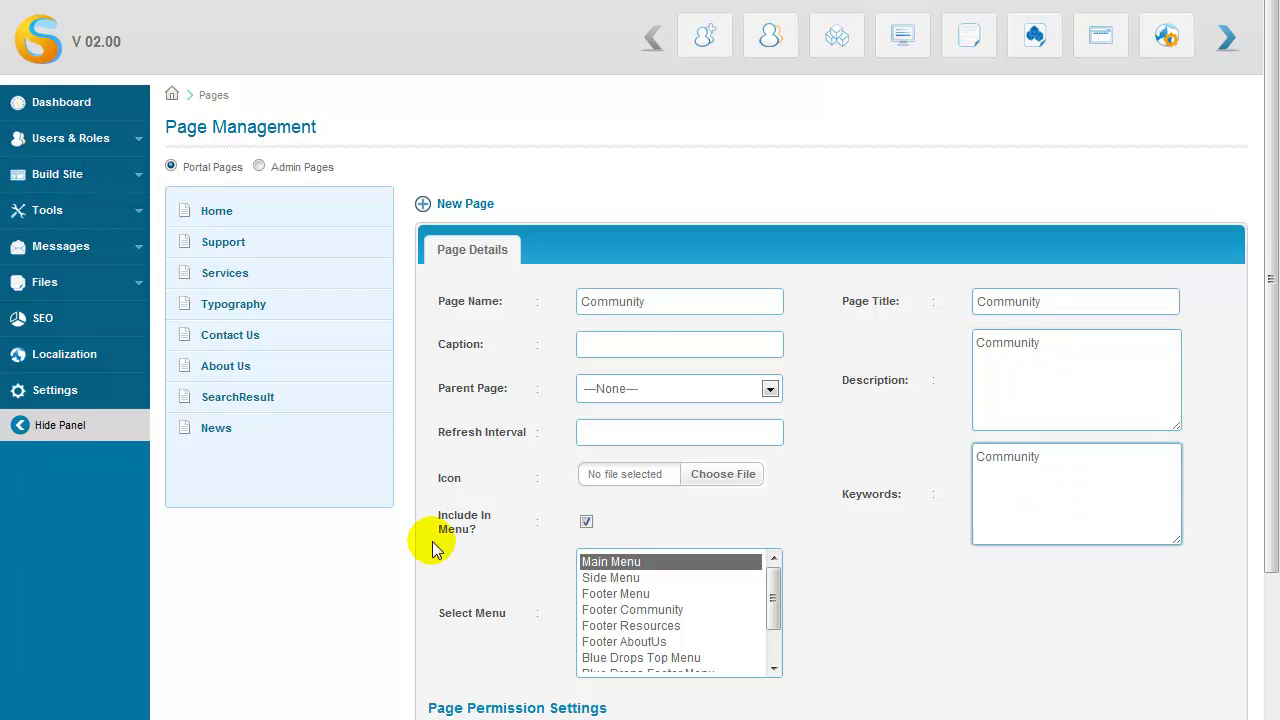
Allow anonymous users to view and site admins to edit the page, then save it.
{"action": "scroll", "coordinate": [340, 621], "scroll_direction": "down", "scroll_amount": 4}
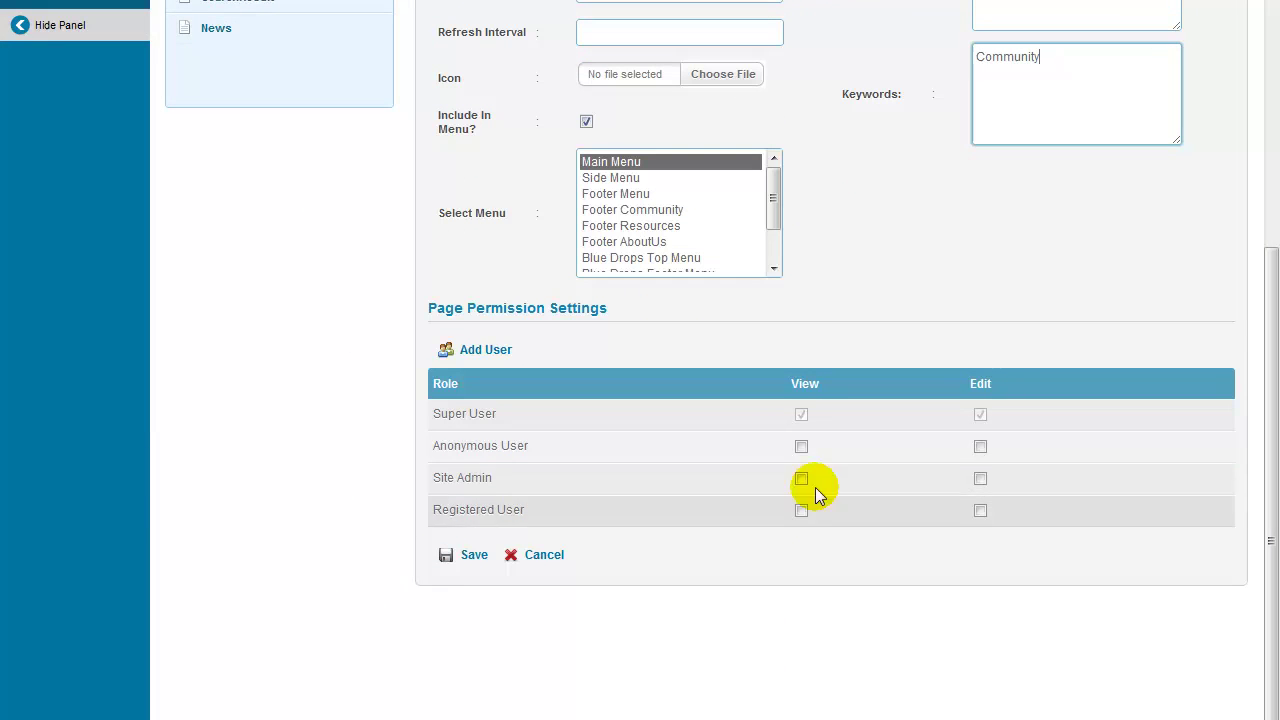
{"action": "left_click", "coordinate": [801, 446]}
{"action": "left_click", "coordinate": [981, 479]}
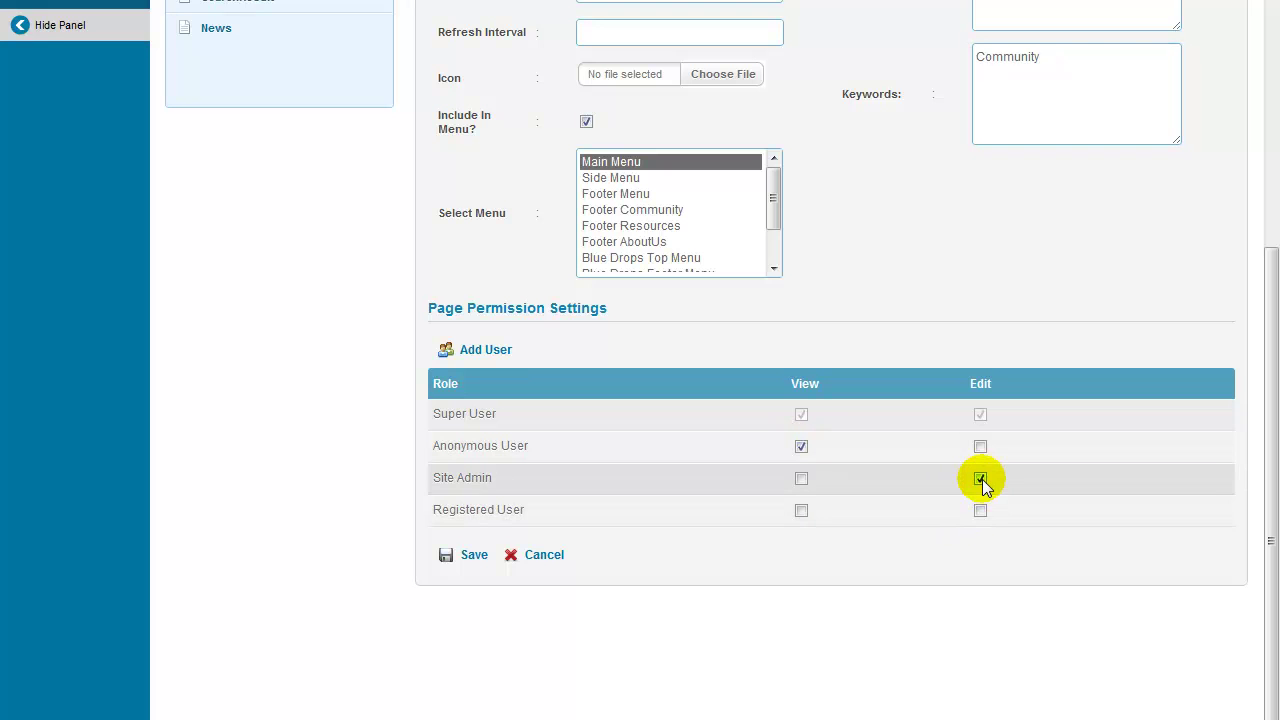
{"action": "left_click", "coordinate": [473, 556]}
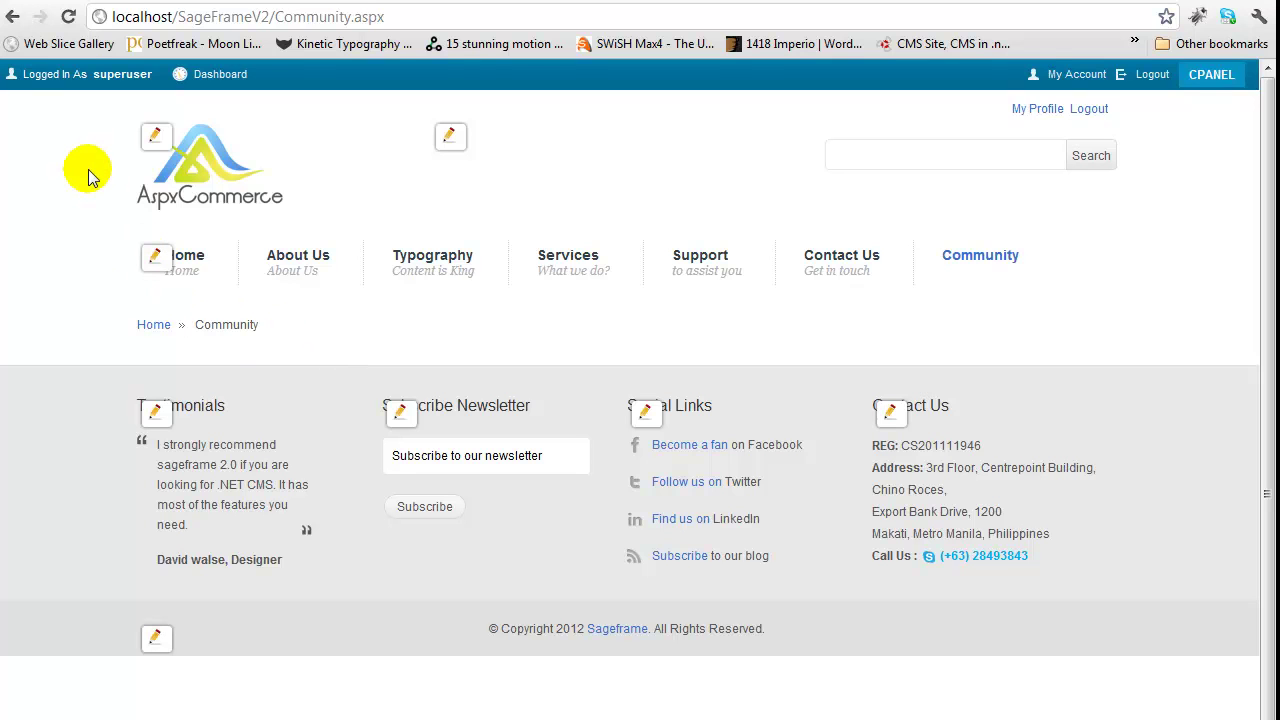
In Page Modules for Community, drag an HTML module into the Middlemaincurrent pane.
{"action": "left_click", "coordinate": [105, 3]}
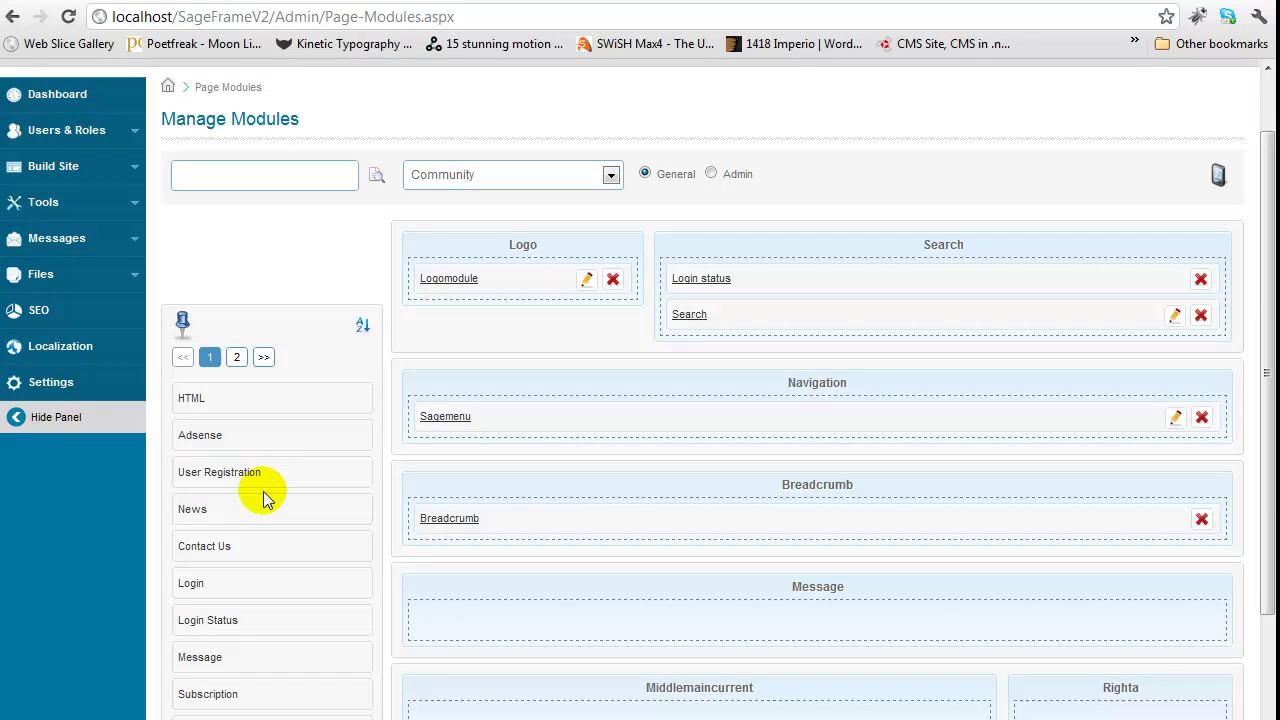
{"action": "left_click", "coordinate": [609, 177]}
{"action": "left_click", "coordinate": [503, 304]}
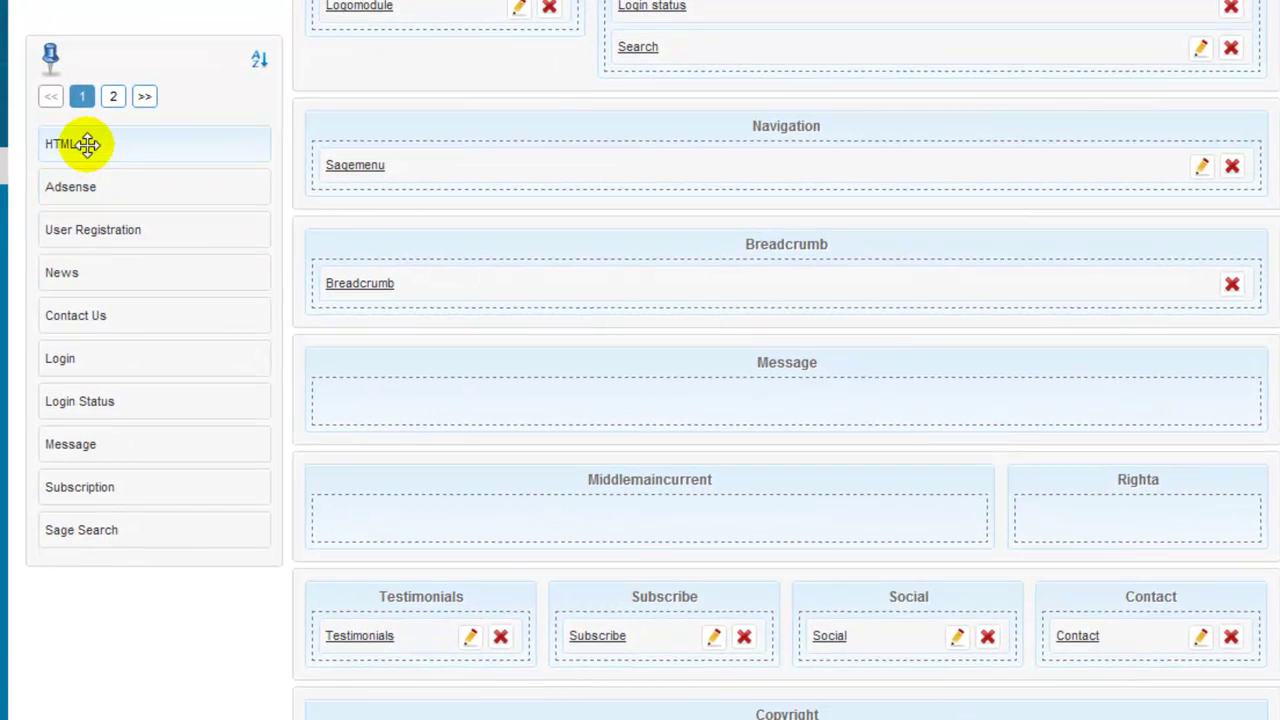
{"action": "left_click_drag", "start_coordinate": [88, 144], "coordinate": [481, 529]}
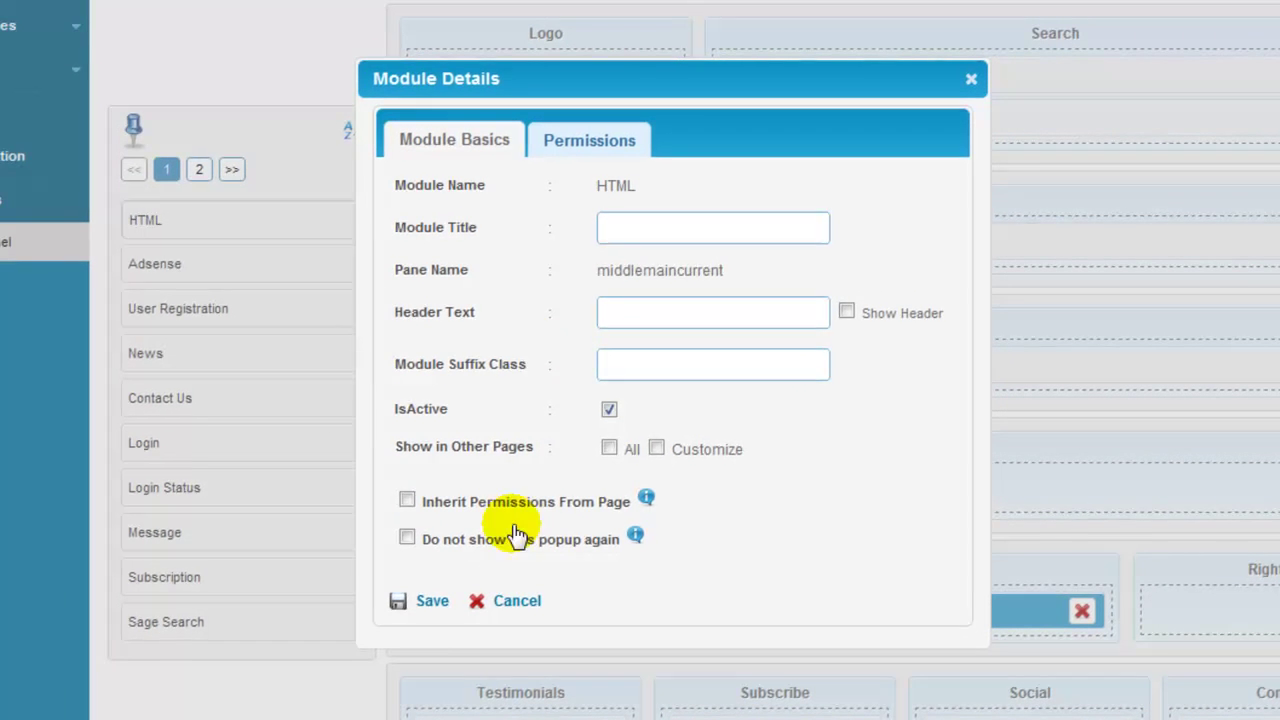
Enter Html as the module title, header text and suffix class.
{"action": "left_click", "coordinate": [537, 155]}
{"action": "type", "text": "Html"}
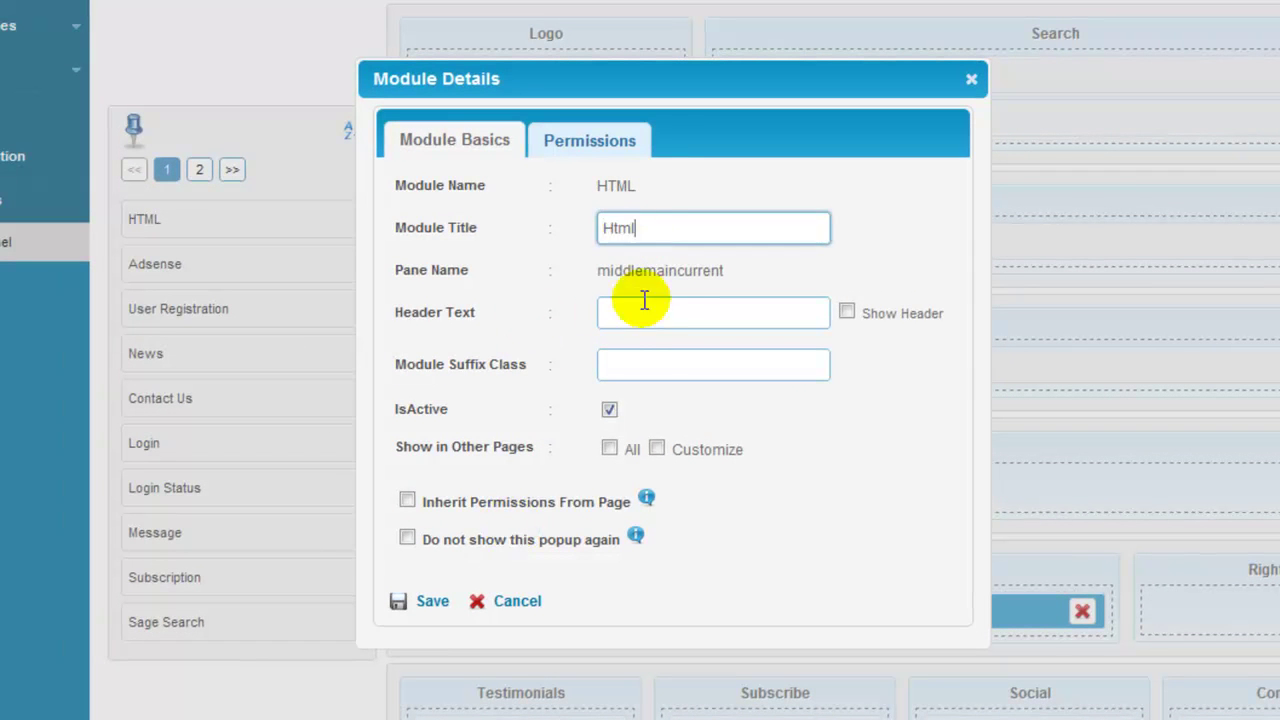
{"action": "left_click", "coordinate": [646, 309]}
{"action": "type", "text": "Html"}
{"action": "left_click", "coordinate": [633, 366]}
{"action": "type", "text": "Html"}
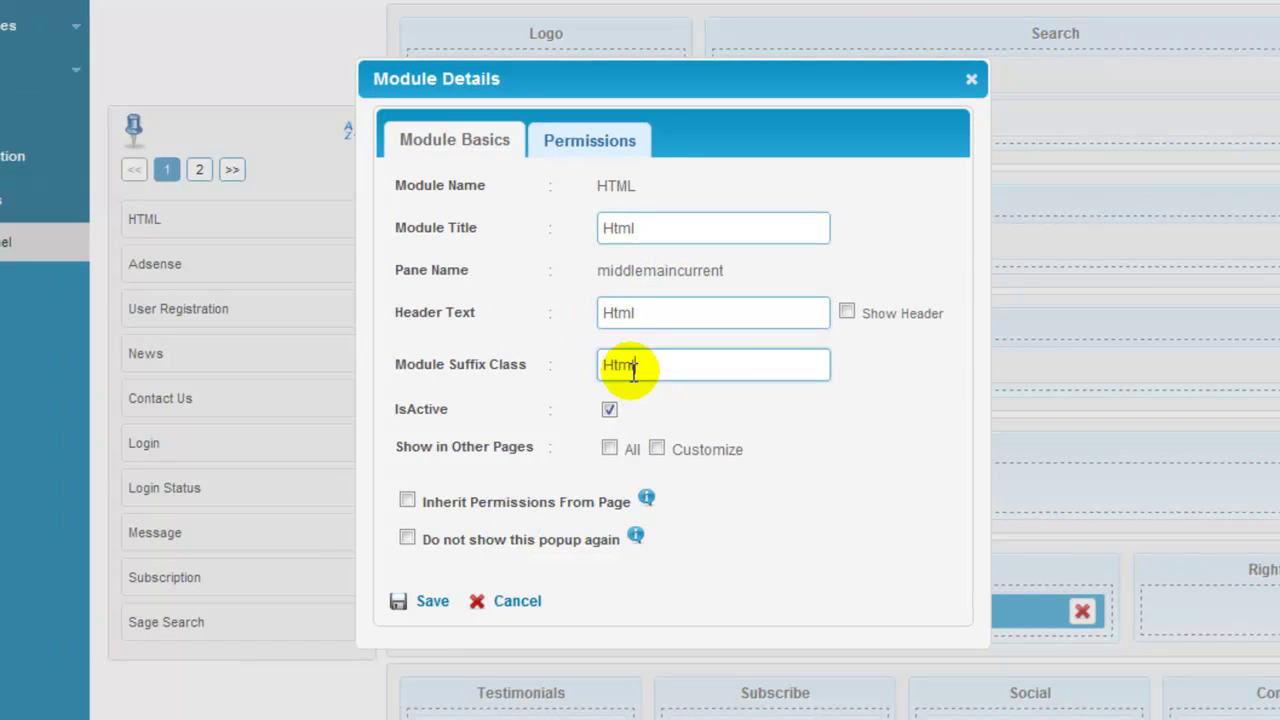
Grant anonymous users view and site admins edit permission on the module, then save.
{"action": "left_click", "coordinate": [407, 499]}
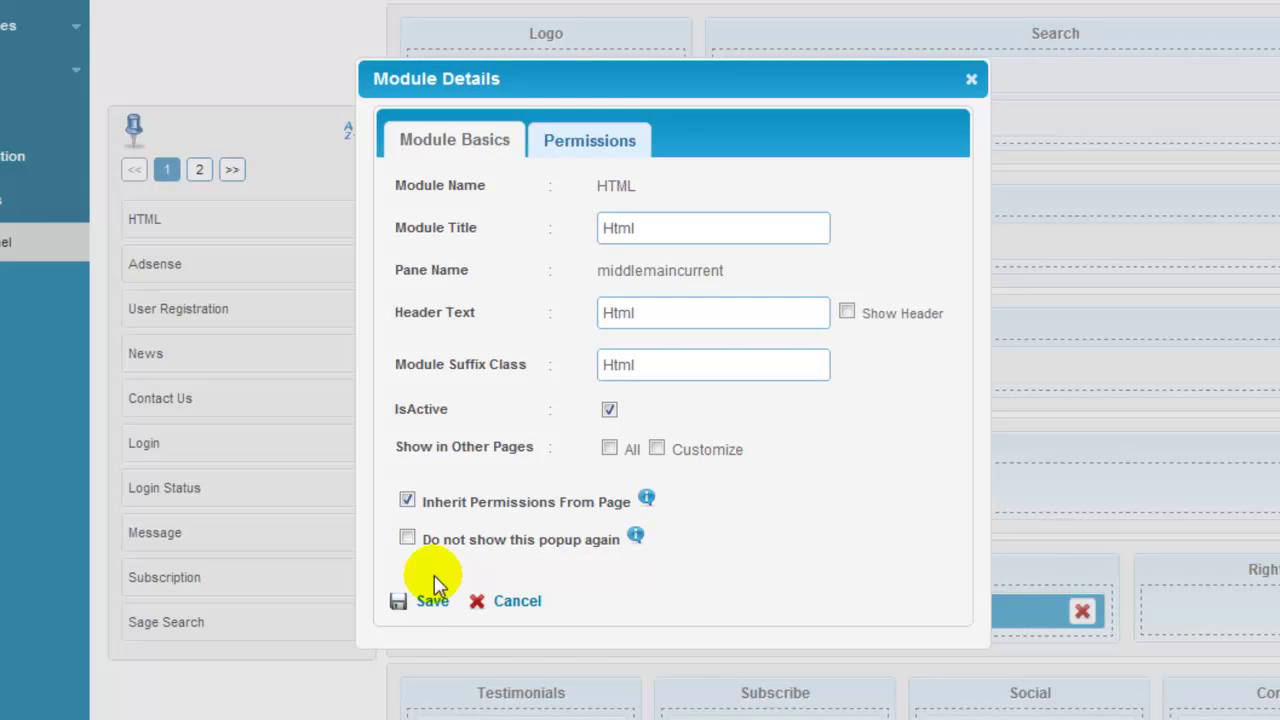
{"action": "left_click", "coordinate": [640, 138]}
{"action": "left_click", "coordinate": [659, 315]}
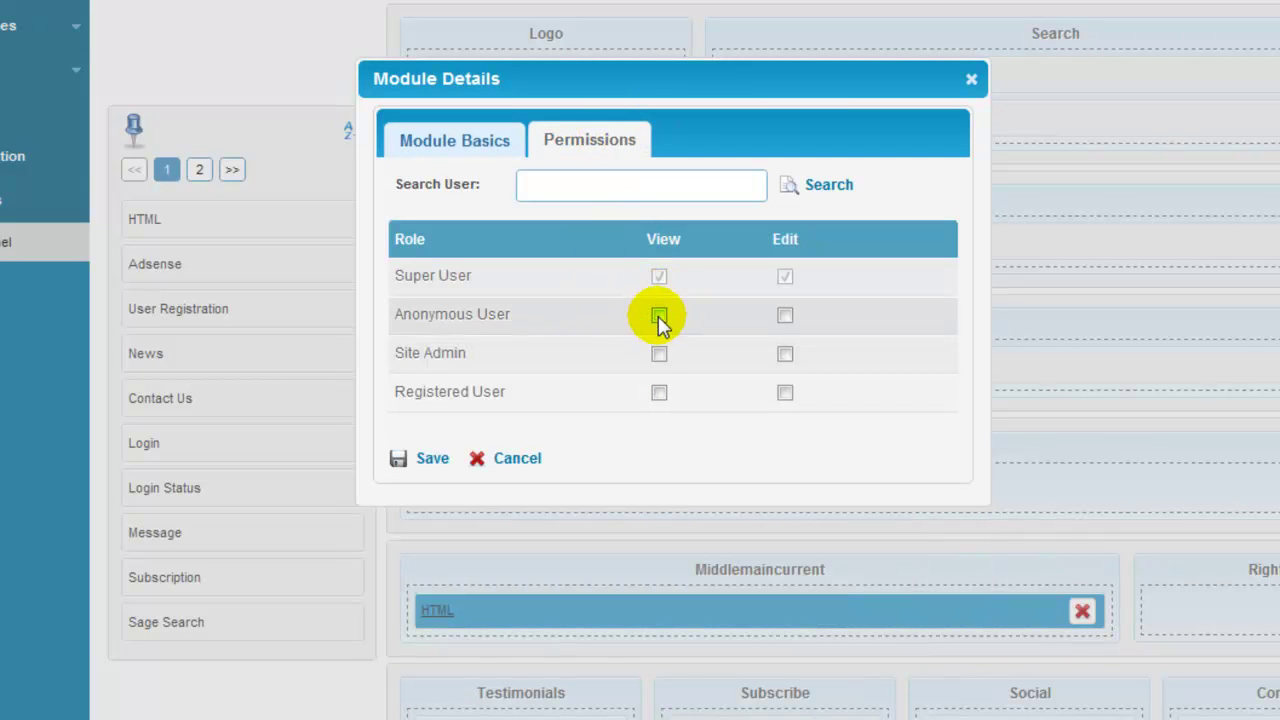
{"action": "left_click", "coordinate": [785, 354]}
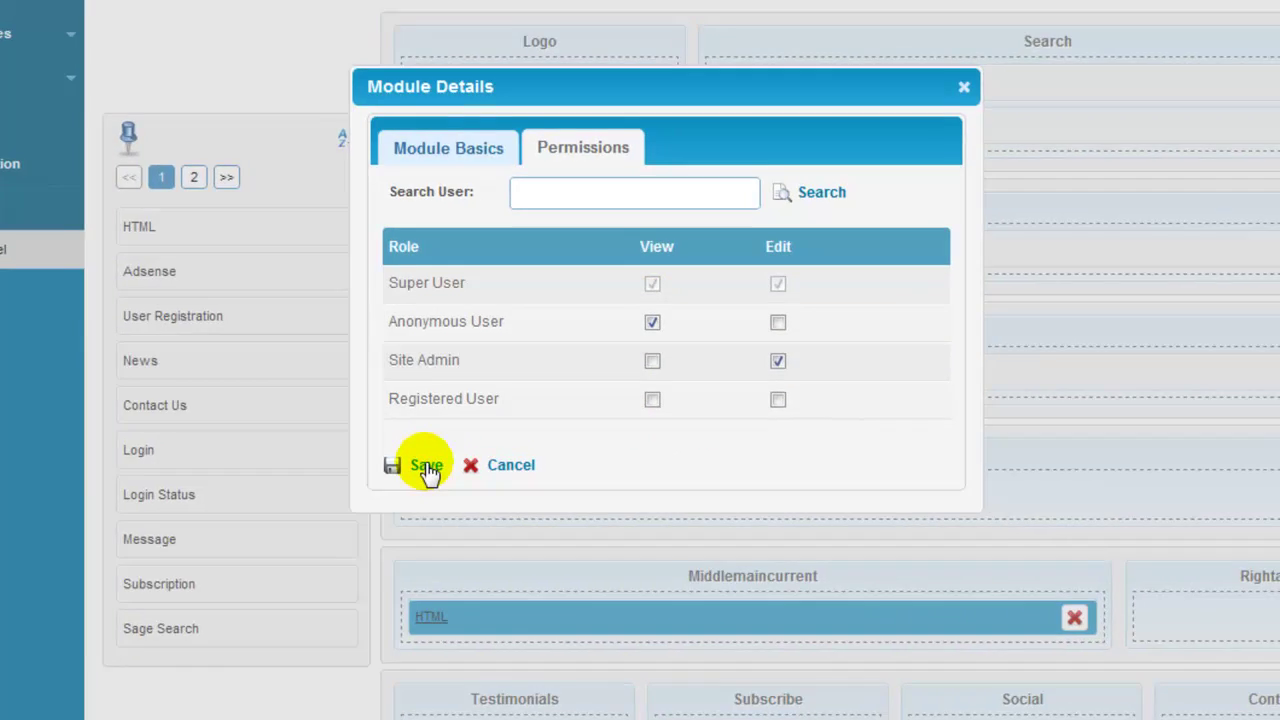
{"action": "left_click", "coordinate": [428, 460]}
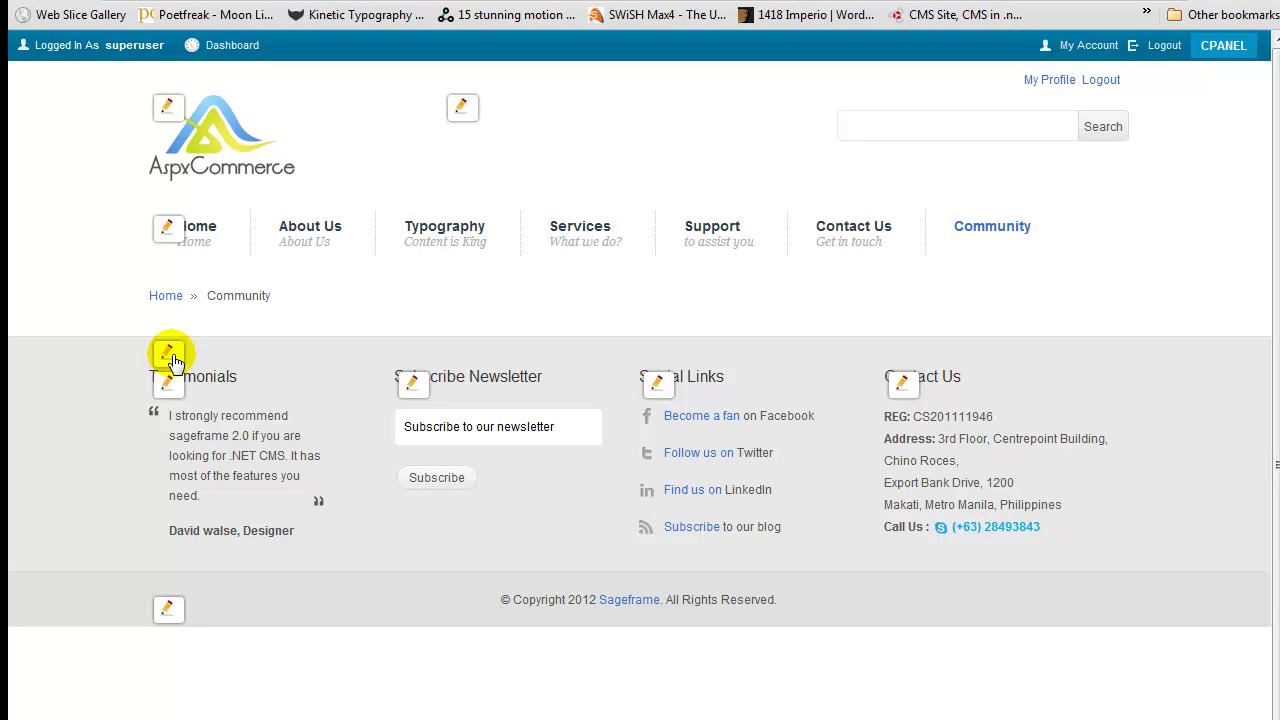
Paste the welcome heading, intro paragraph and Read More link HTML into the module source and save.
{"action": "left_click", "coordinate": [170, 355]}
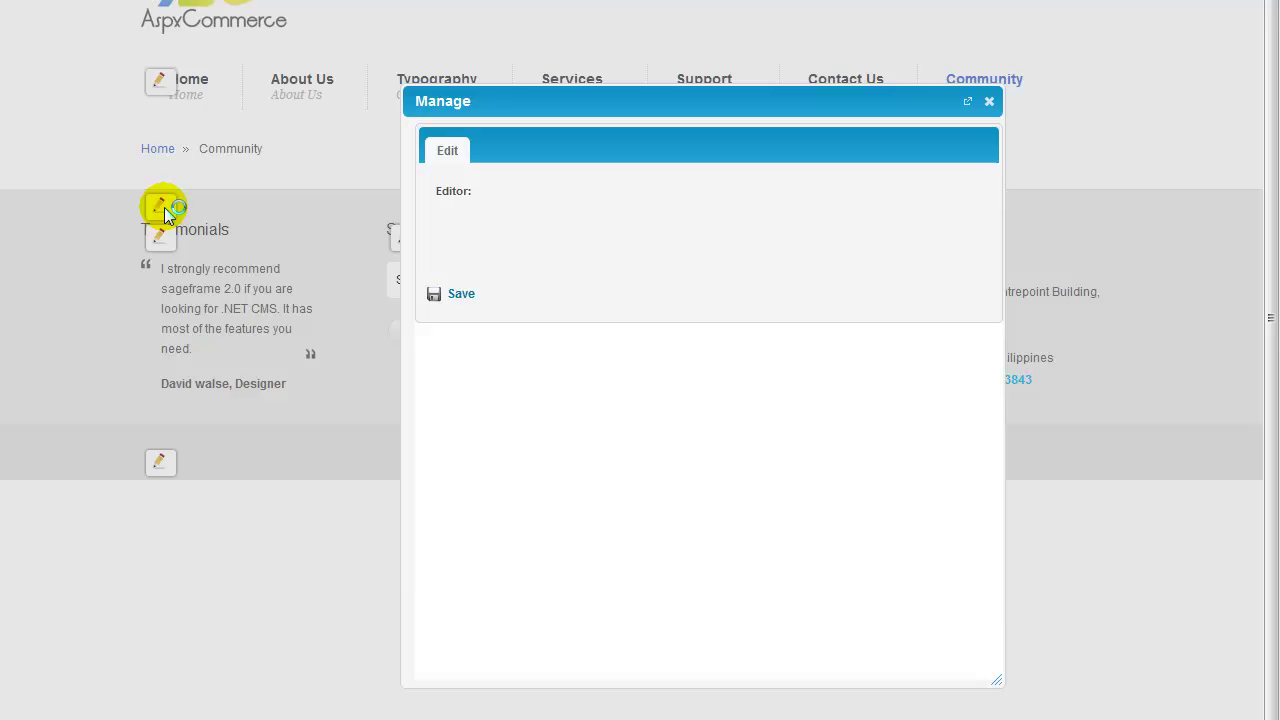
{"action": "left_click", "coordinate": [491, 240]}
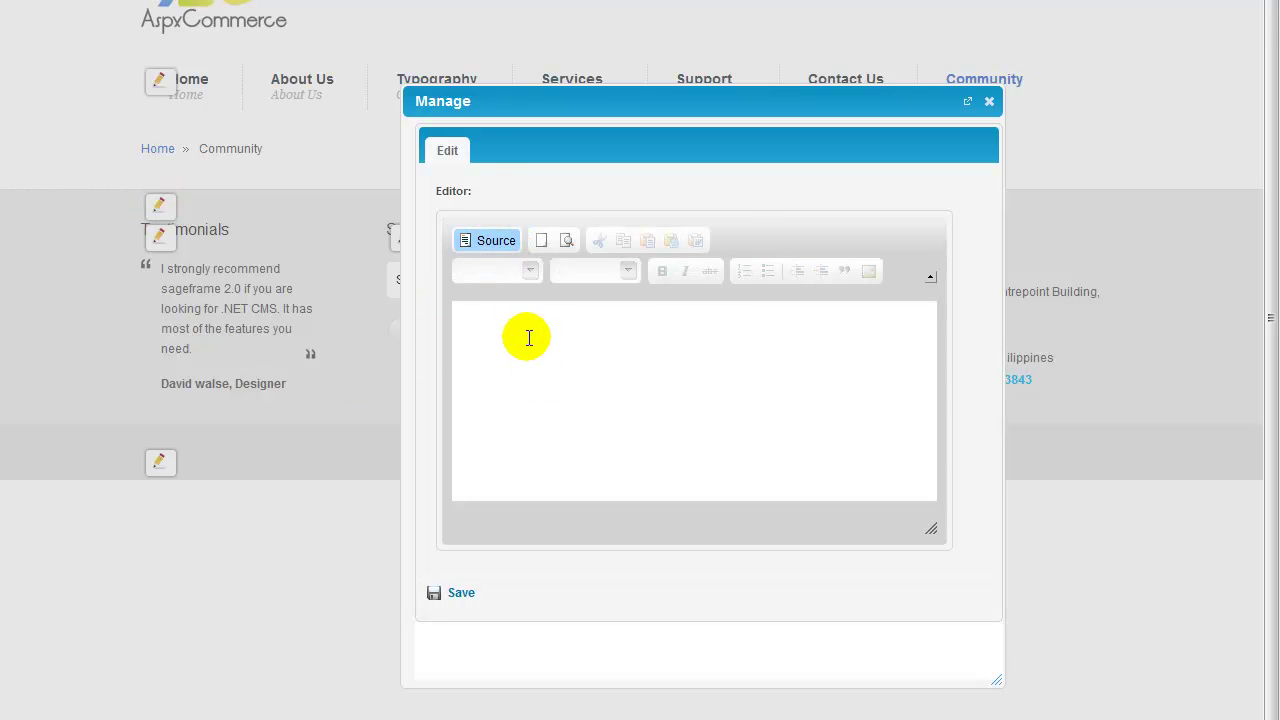
{"action": "left_click", "coordinate": [529, 338]}
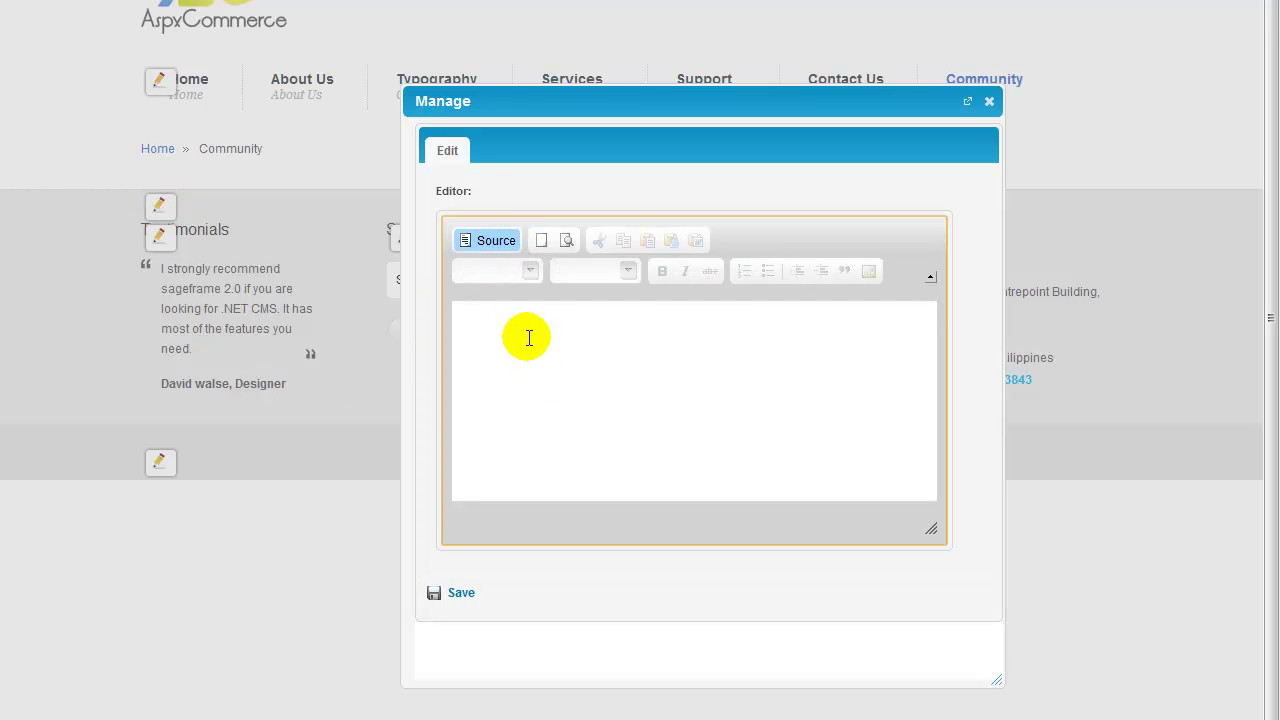
{"action": "type", "text": "<h1>Welcome to SageFrame Community</h1> <p> \tSave a significant amount of time building a website by using SageFrame asp.net web development framework. It enables the rapid design, development and deployment of dynamics site.</p> <a class=\"more\" href=\"http://www.sageframe.com/For-Developers.aspx\">Read More</a>"}
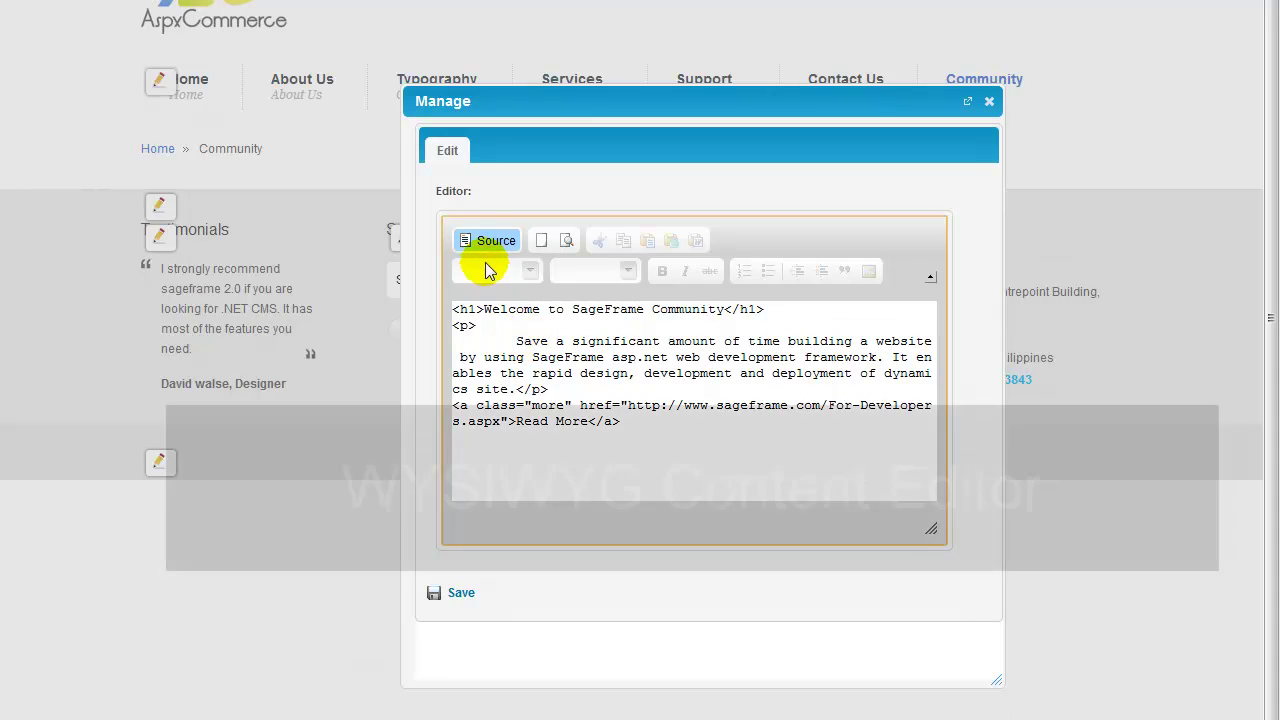
{"action": "left_click", "coordinate": [488, 240]}
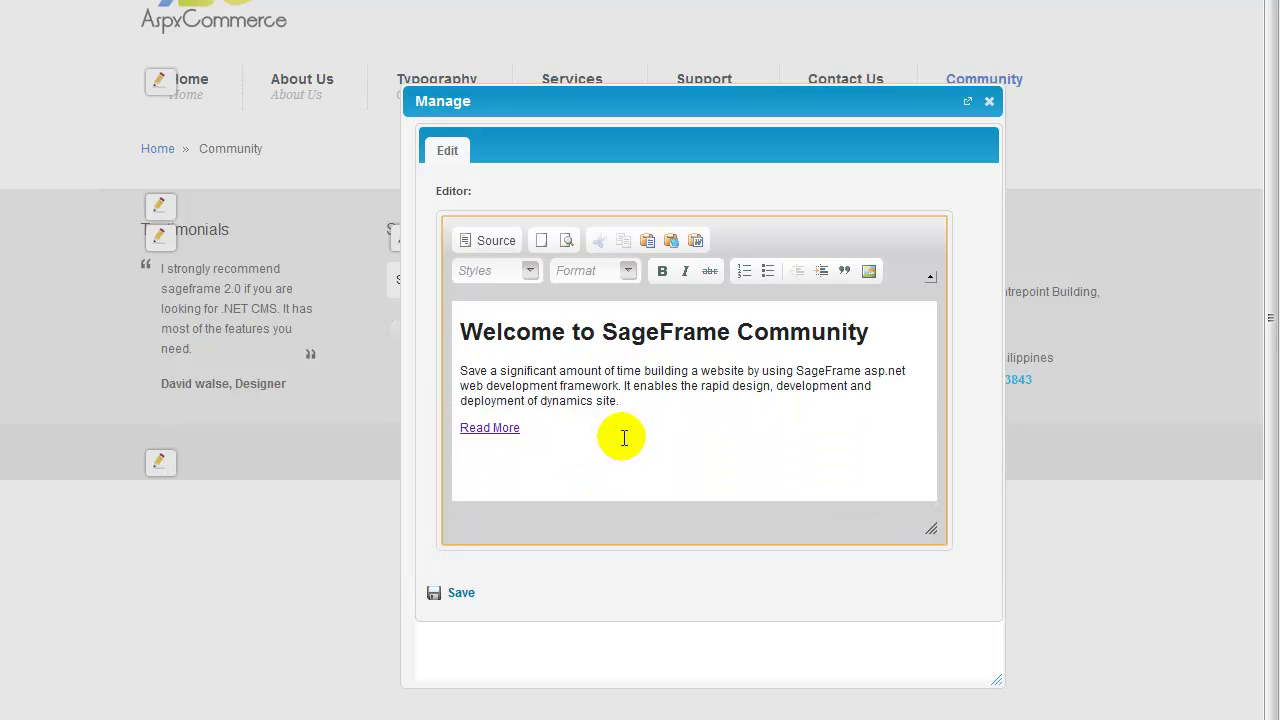
{"action": "left_click", "coordinate": [456, 596]}
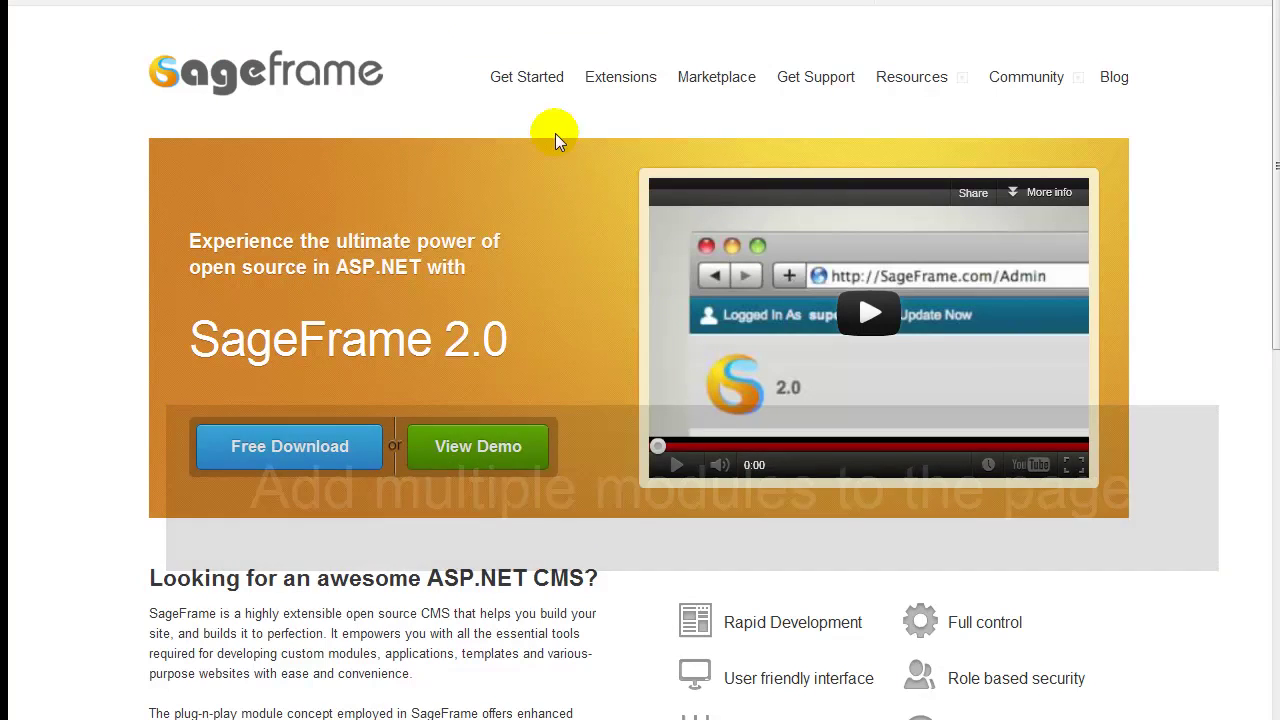
{"action": "scroll", "coordinate": [50, 344], "scroll_direction": "down", "scroll_amount": 4}
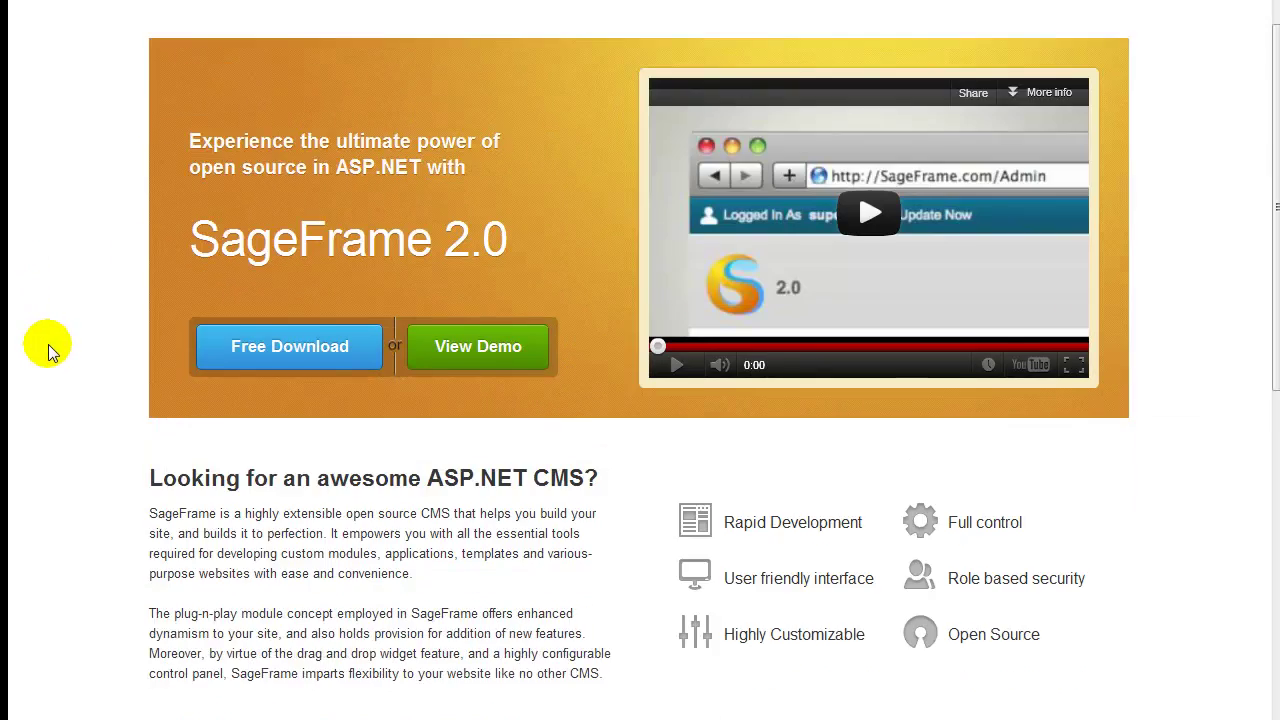
{"action": "scroll", "coordinate": [51, 344], "scroll_direction": "down", "scroll_amount": 1}
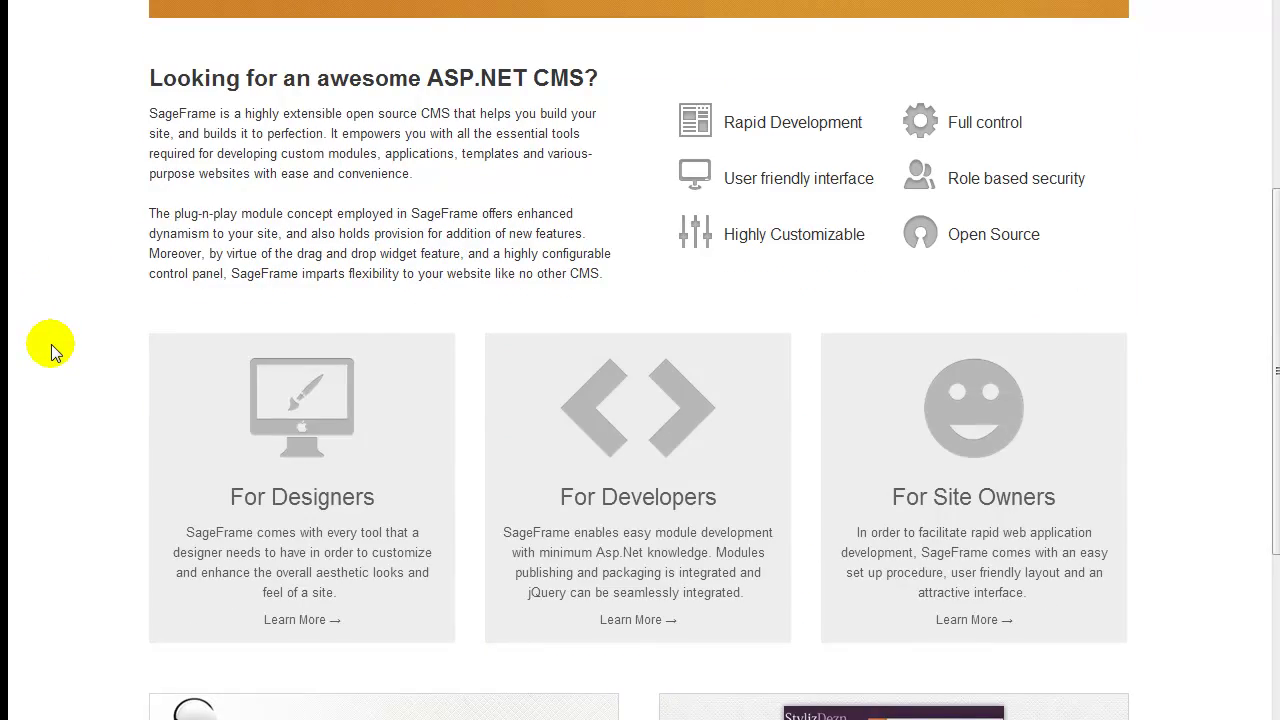
{"action": "scroll", "coordinate": [51, 344], "scroll_direction": "up", "scroll_amount": 5}
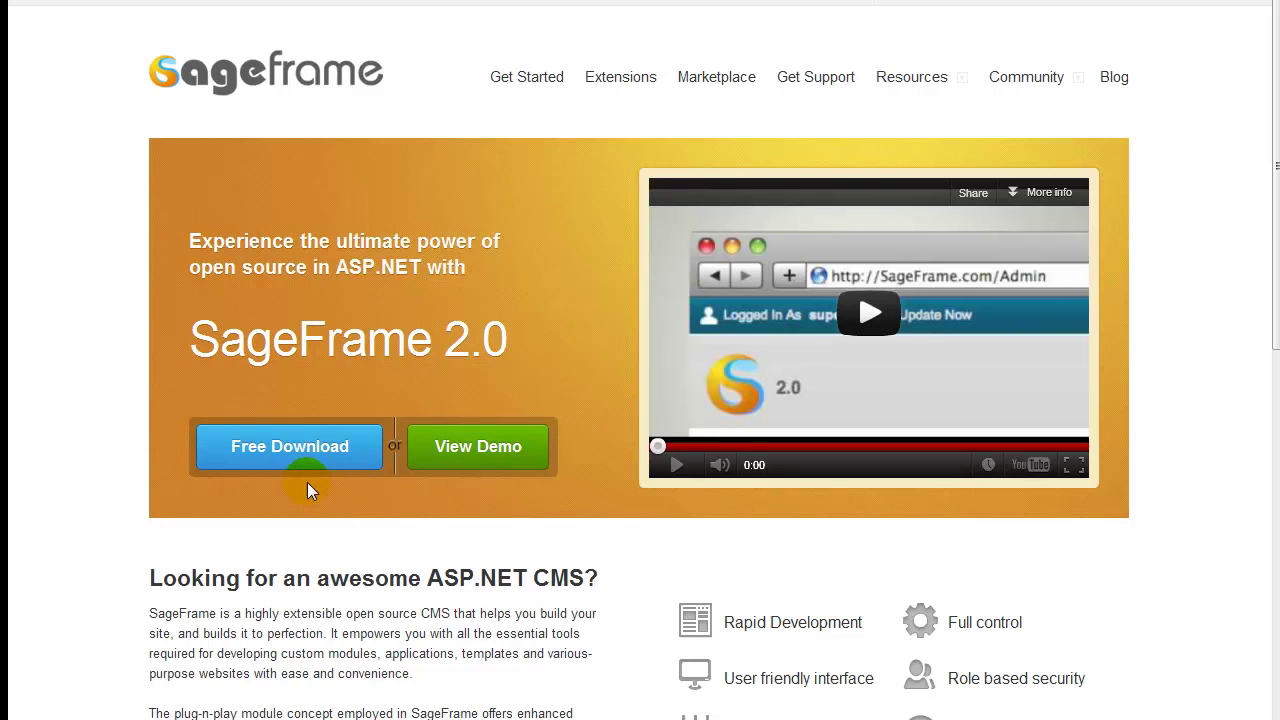
{"action": "left_click", "coordinate": [300, 452]}
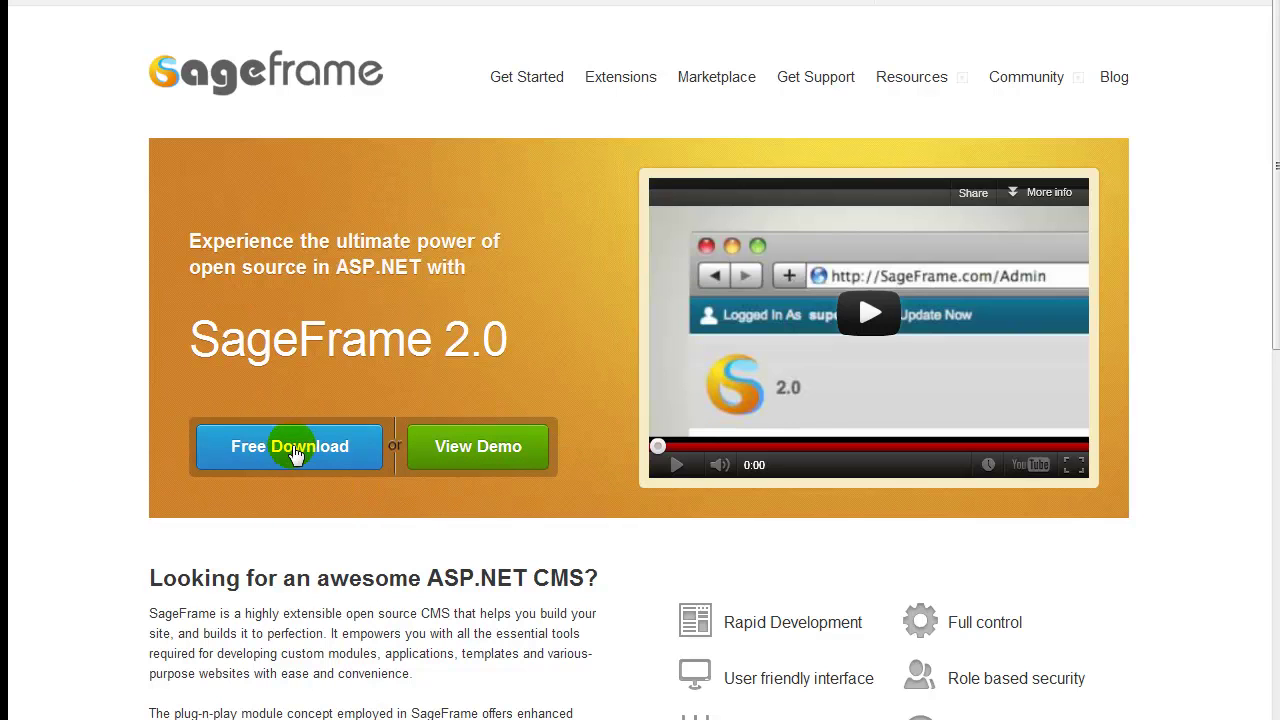